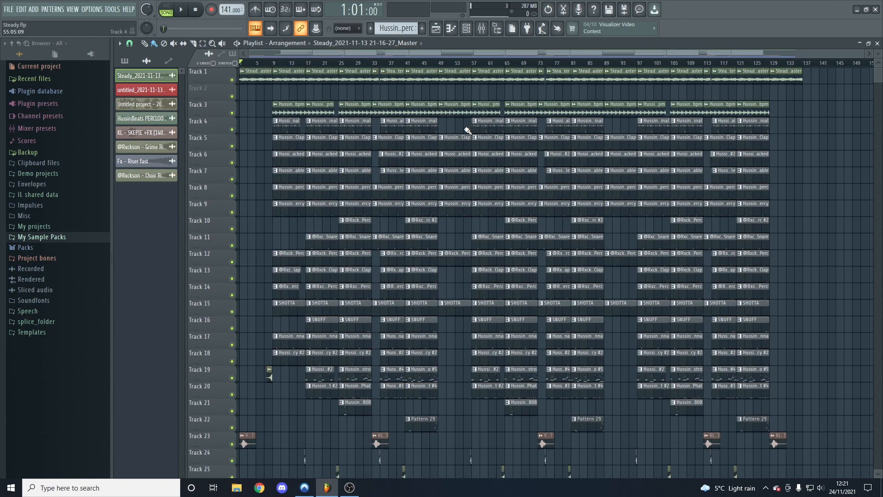
# Open the melody sample's channel settings from Track 1, play the melody at a lower system volume, and close the settings.
pyautogui.doubleClick(437, 77)
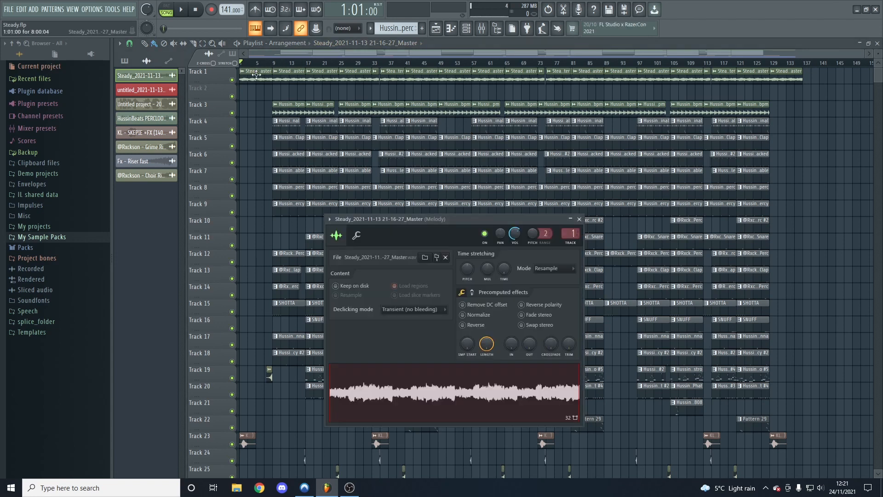
pyautogui.moveTo(485, 224); pyautogui.dragTo(386, 104)
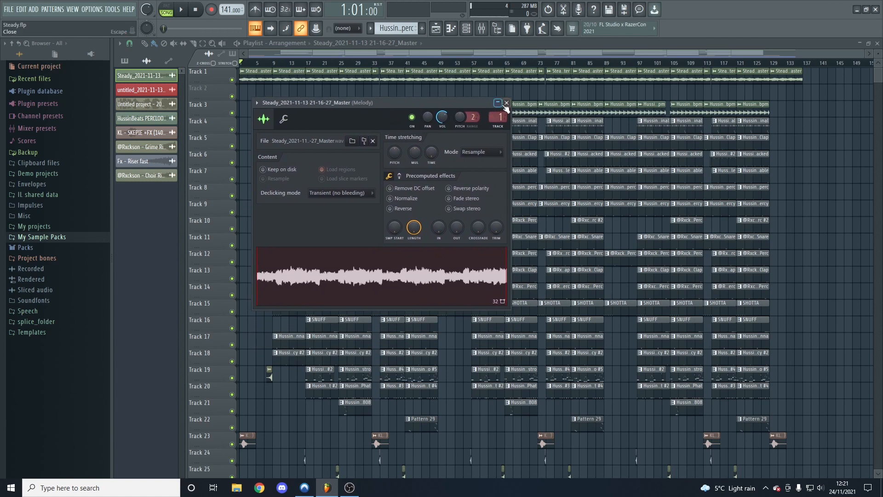
pyautogui.moveTo(371, 105); pyautogui.dragTo(392, 116)
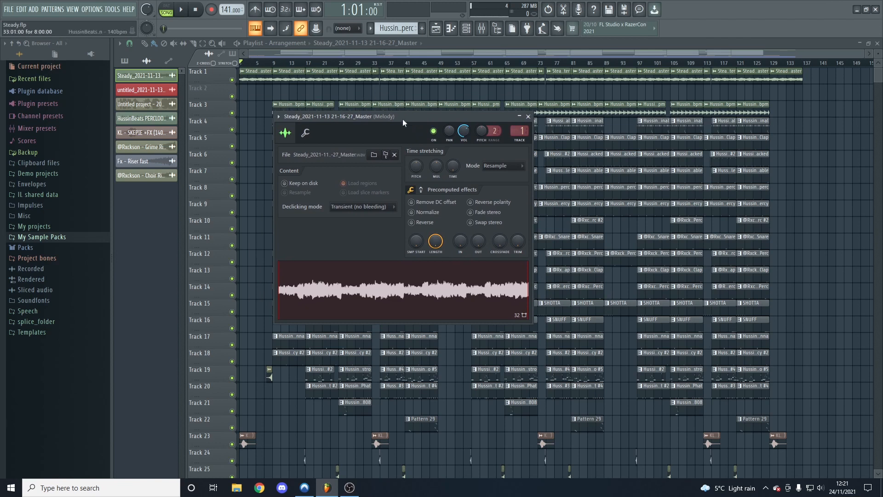
pyautogui.moveTo(402, 118)
pyautogui.mouseDown()
pyautogui.moveTo(376, 112)
pyautogui.moveTo(391, 111)
pyautogui.mouseUp()
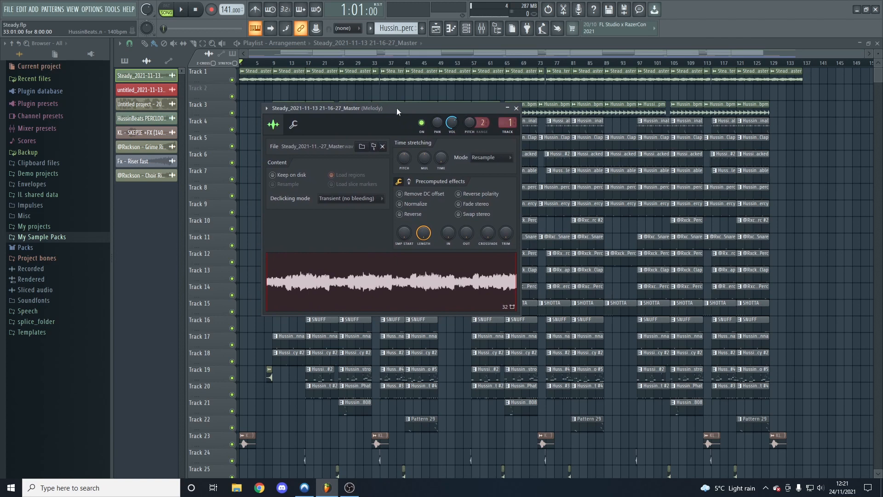
pyautogui.press('space')
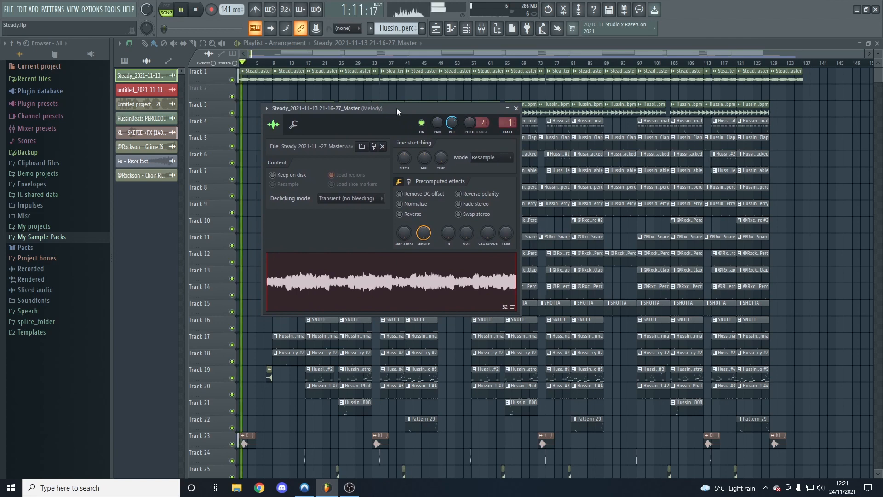
pyautogui.press('XF86AudioLowerVolume')
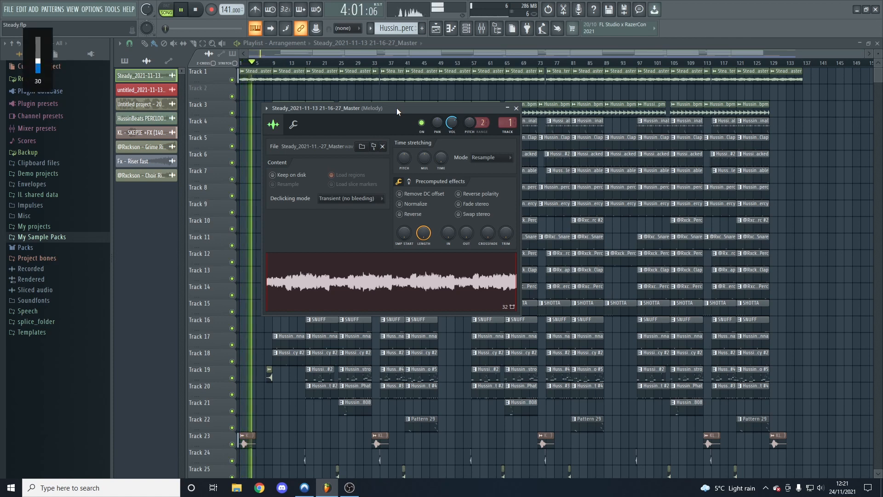
pyautogui.press('space')
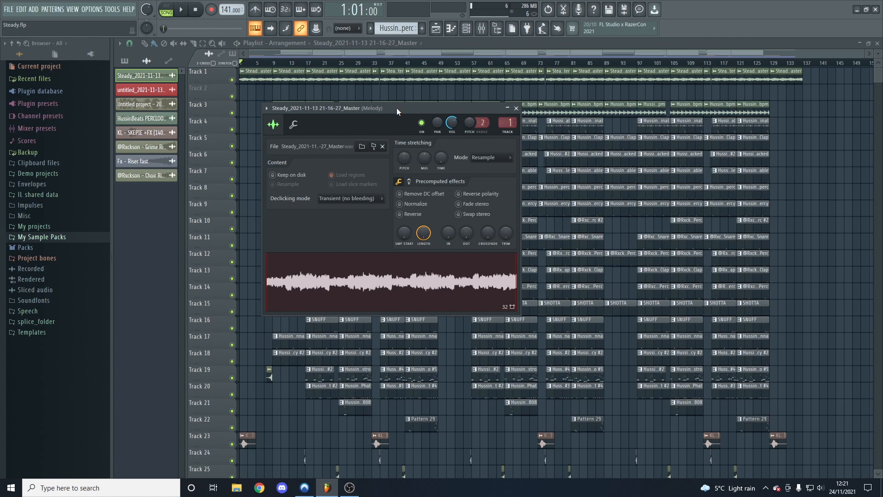
pyautogui.click(516, 108)
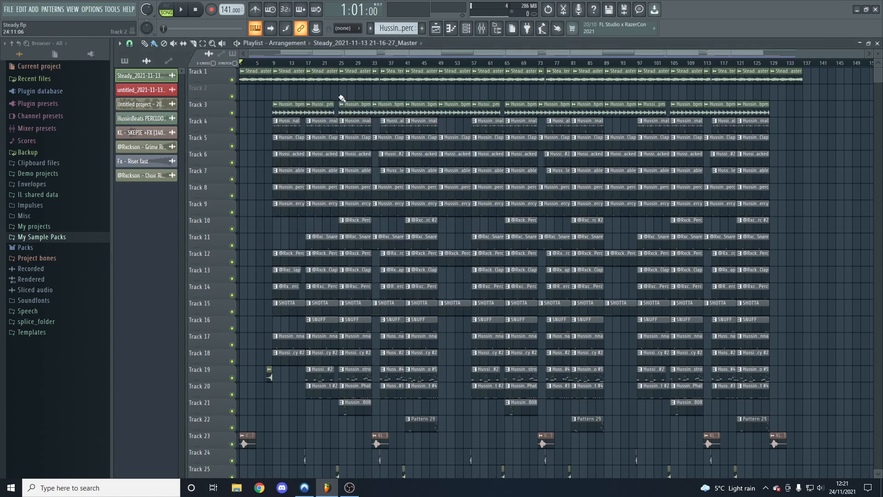
# Select the playlist time range from bar 25 to bar 33 as the playback loop.
pyautogui.scroll(-3, 368, 184)
pyautogui.scroll(3, 370, 186)
pyautogui.moveTo(340, 63); pyautogui.dragTo(365, 65)
pyautogui.click(363, 65)
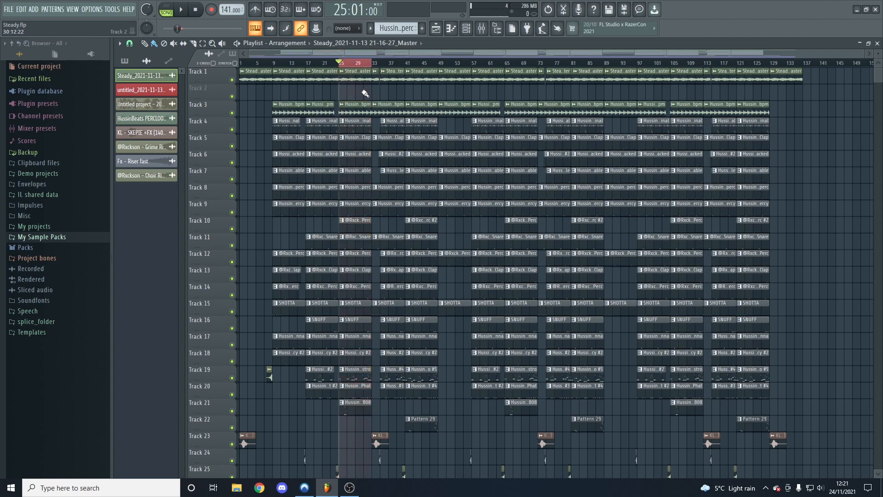
# Solo Track 1, then re-enable the automation tracks 26, 27, 29 and 30.
pyautogui.rightClick(232, 80)
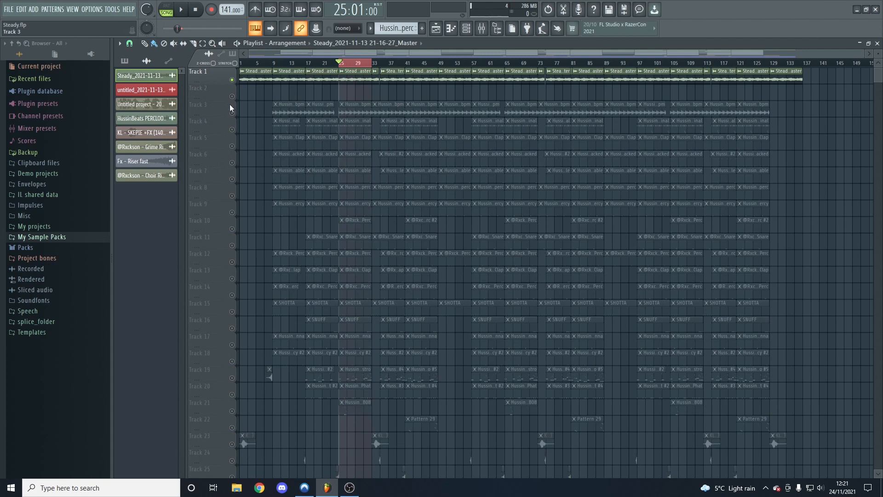
pyautogui.scroll(-4, 230, 116)
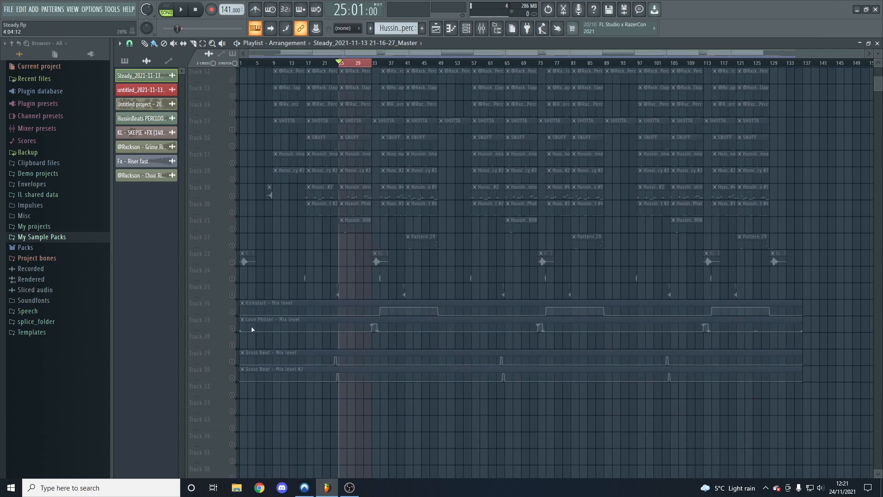
pyautogui.rightClick(232, 311)
pyautogui.click(232, 328)
pyautogui.click(232, 360)
pyautogui.click(232, 378)
# Isolate Track 3 and examine the HussinBeats PERCLOOP sample's time stretching and volume in its channel settings.
pyautogui.scroll(3, 294, 331)
pyautogui.scroll(1, 284, 243)
pyautogui.doubleClick(385, 114)
pyautogui.moveTo(383, 124); pyautogui.dragTo(493, 241)
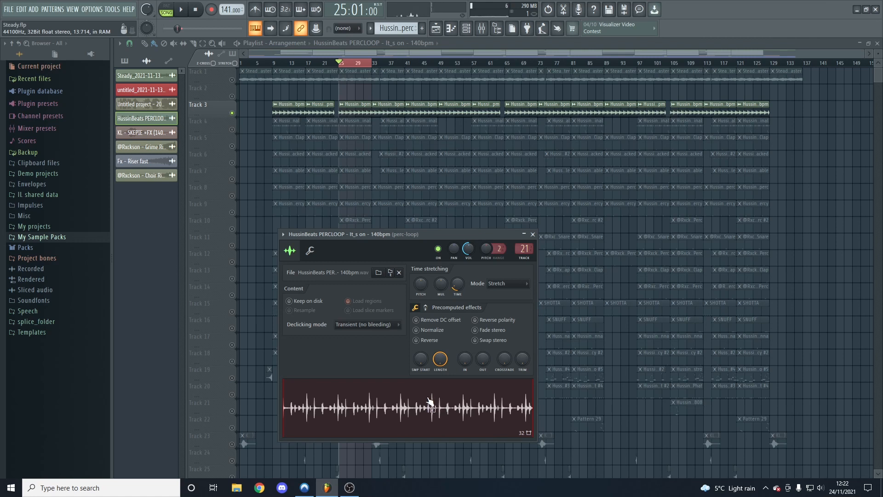
pyautogui.click(533, 234)
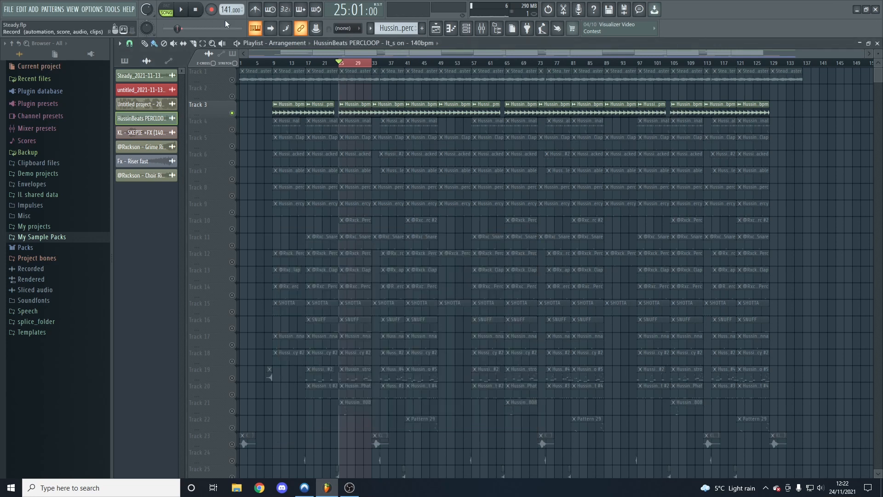
pyautogui.doubleClick(352, 110)
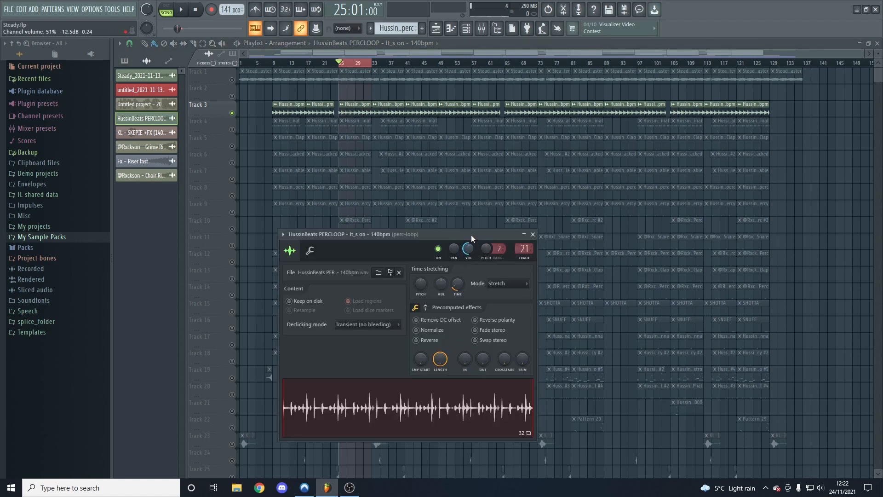
pyautogui.moveTo(472, 238); pyautogui.dragTo(510, 206)
pyautogui.click(570, 203)
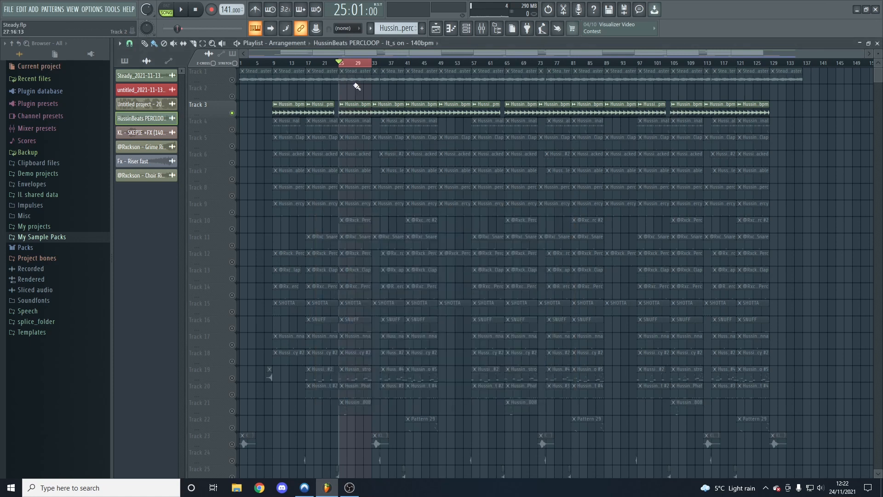
# Switch playback from Track 3 to Track 4 and open its bar 25 pattern in the piano roll with all eight bars in view.
pyautogui.click(233, 133)
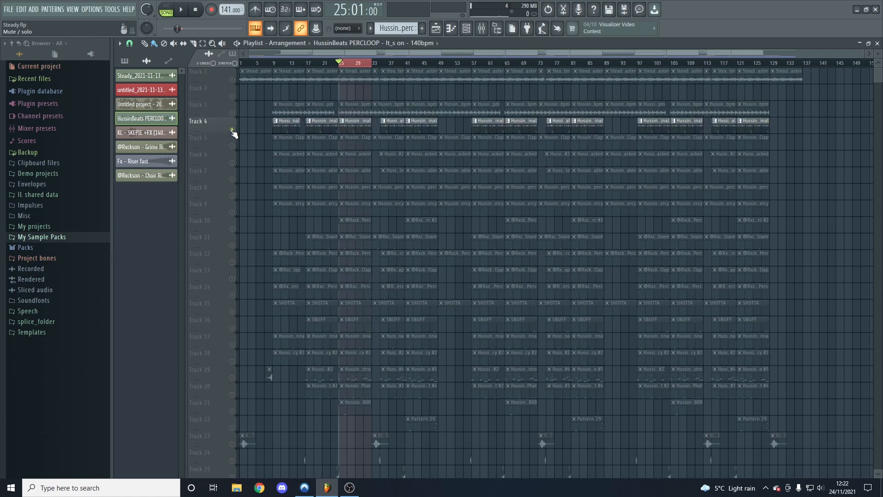
pyautogui.doubleClick(358, 129)
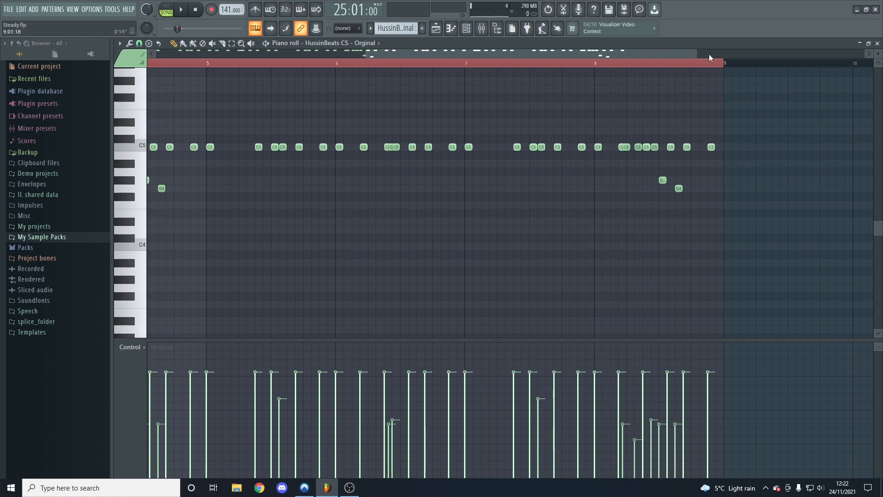
pyautogui.moveTo(581, 48); pyautogui.dragTo(343, 51)
pyautogui.moveTo(485, 53); pyautogui.dragTo(631, 97)
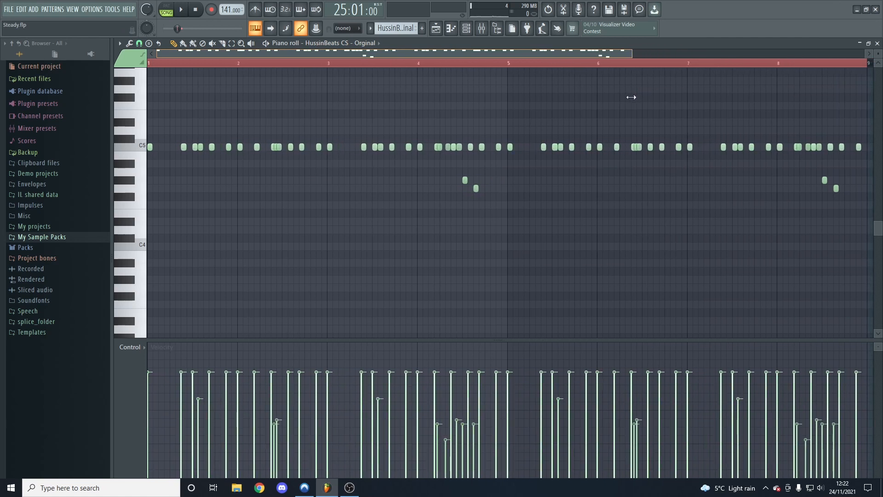
pyautogui.scroll(2, 512, 103)
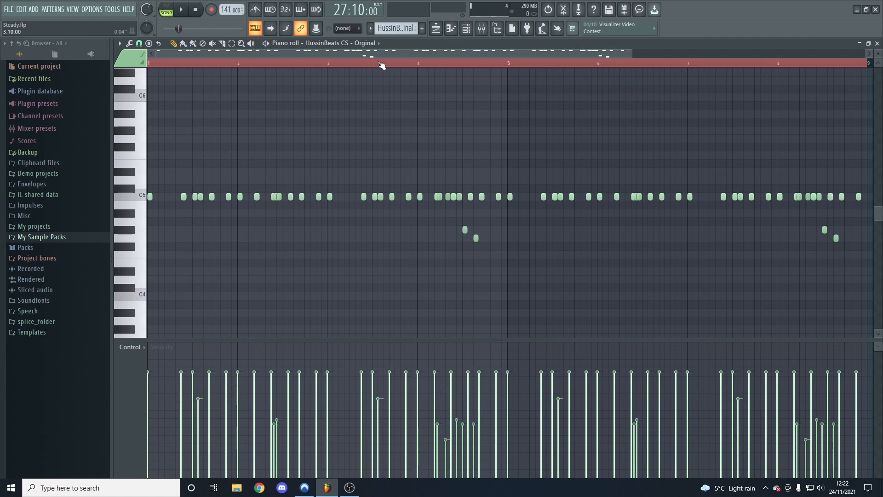
# Play back the HussinBeats CS - Orginal pattern, stop it and return to the playlist.
pyautogui.press('space')
pyautogui.press('space')
pyautogui.click(196, 10)
pyautogui.press('space')
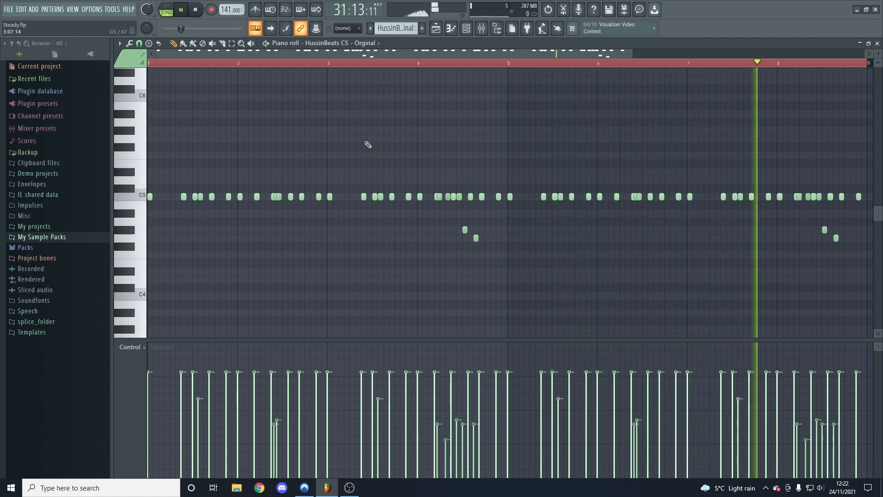
pyautogui.press('space')
pyautogui.press('F5')
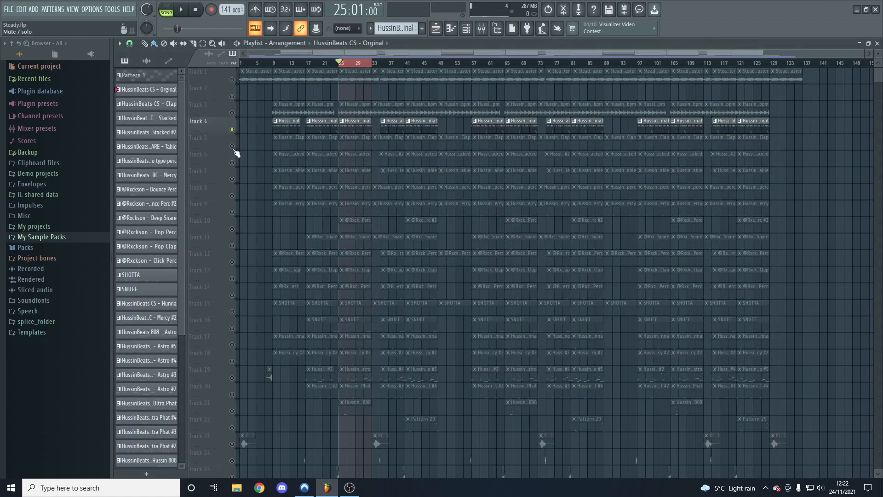
# Unmute the Kickstart, Love Philter and two Gross Beat automation tracks below the muted tracks.
pyautogui.scroll(-5, 234, 184)
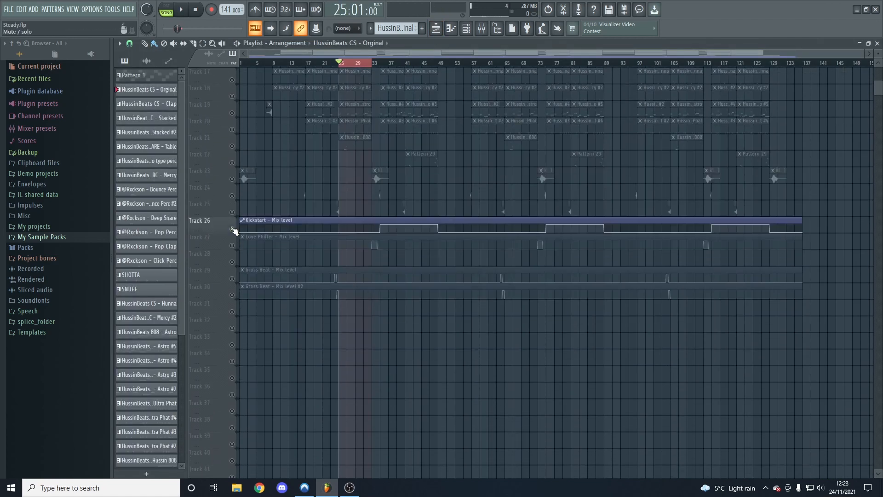
pyautogui.click(232, 245)
pyautogui.click(232, 278)
pyautogui.click(232, 295)
pyautogui.scroll(3, 244, 286)
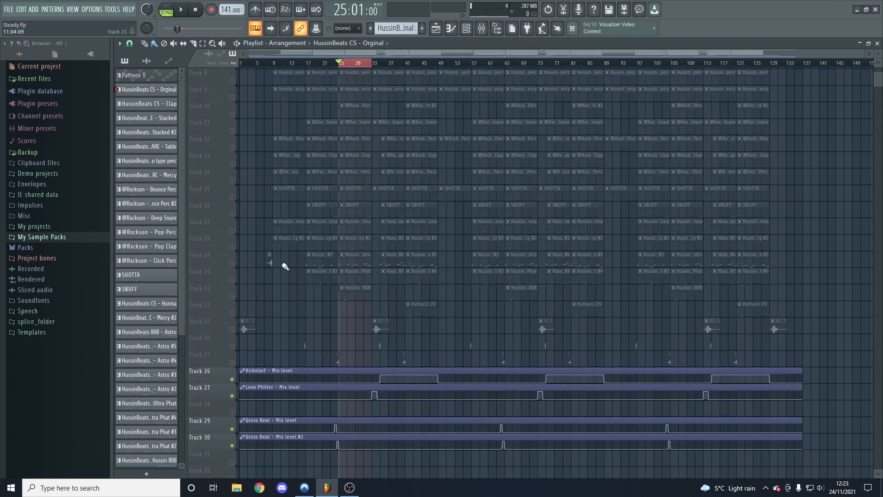
pyautogui.scroll(3, 285, 267)
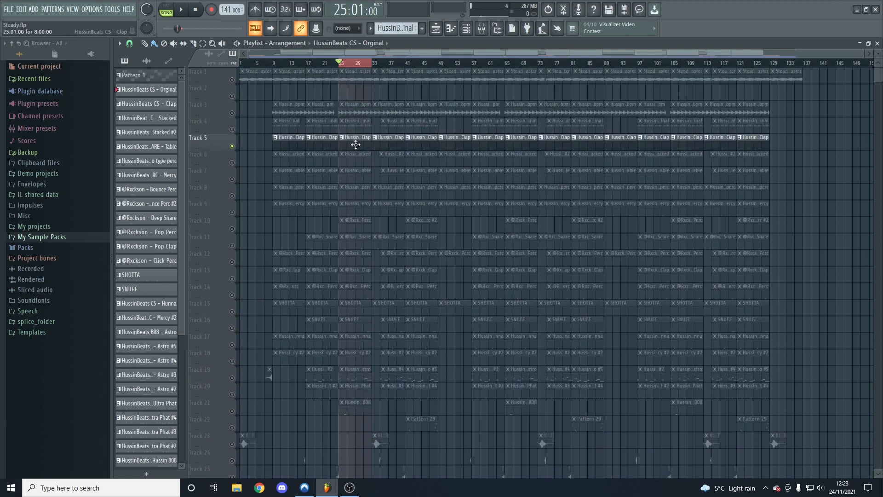
# Open Track 5's HussinBeats CS - Clap pattern at bar 25, play its notes and return to the playlist.
pyautogui.doubleClick(355, 145)
pyautogui.press('space')
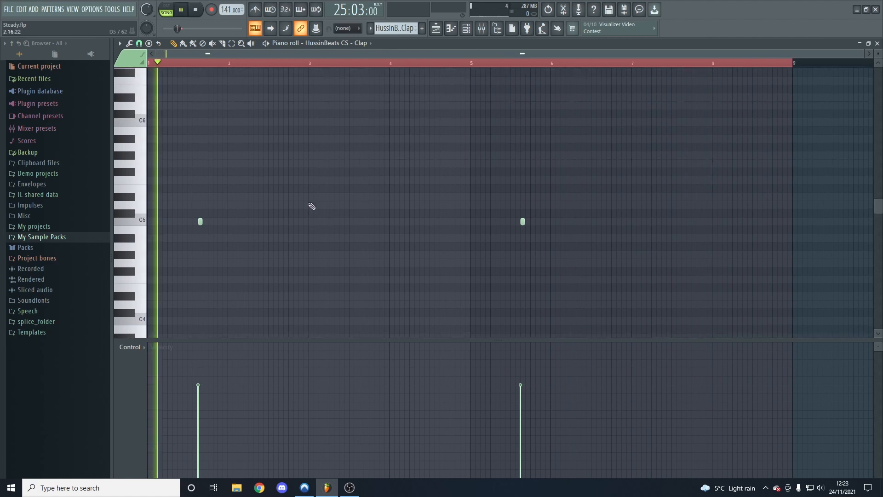
pyautogui.press('space')
pyautogui.click(436, 30)
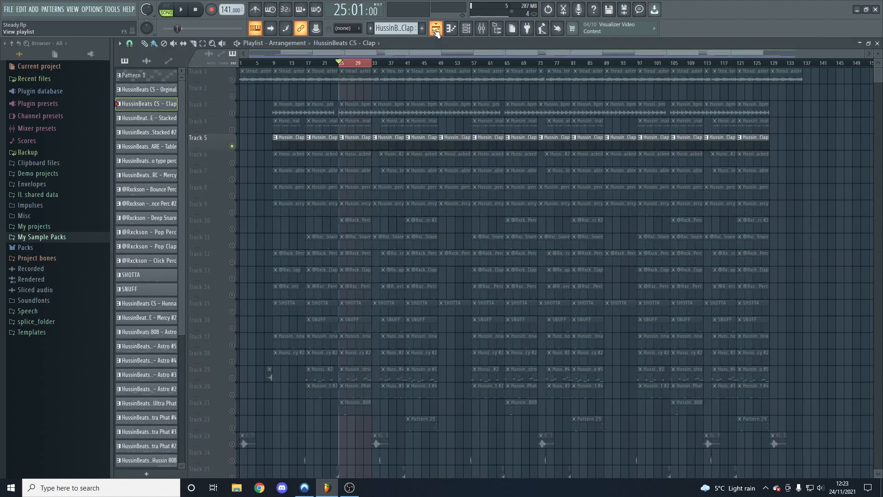
# Unmute Track 6, mute Track 5, and play the HussinBeats SNARE - Stacked pattern in the piano roll before returning to the playlist.
pyautogui.click(233, 164)
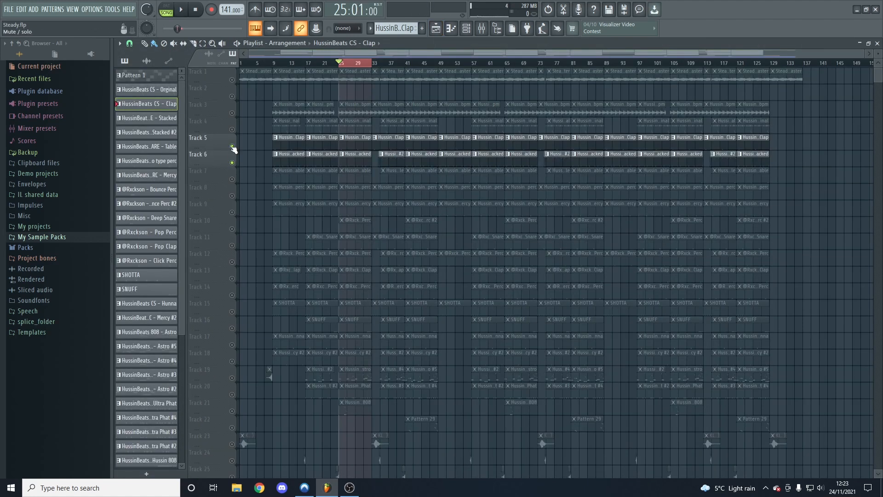
pyautogui.click(232, 147)
pyautogui.doubleClick(351, 163)
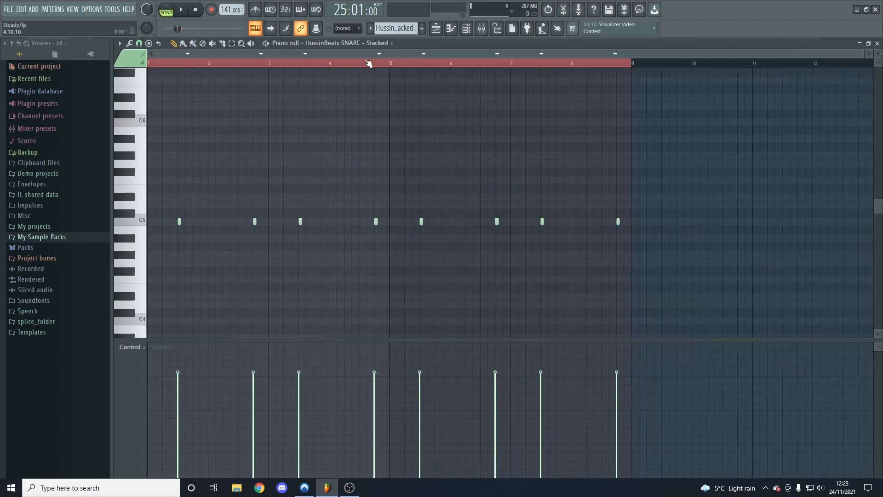
pyautogui.press('space')
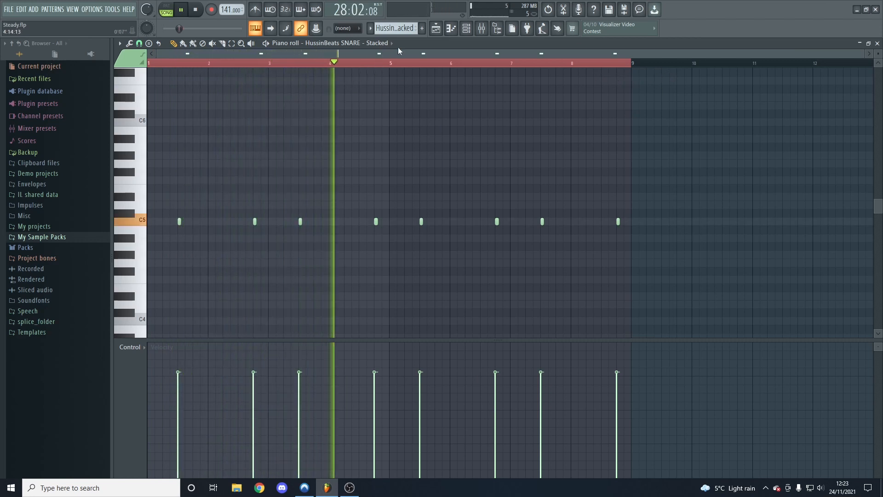
pyautogui.press('space')
pyautogui.click(436, 28)
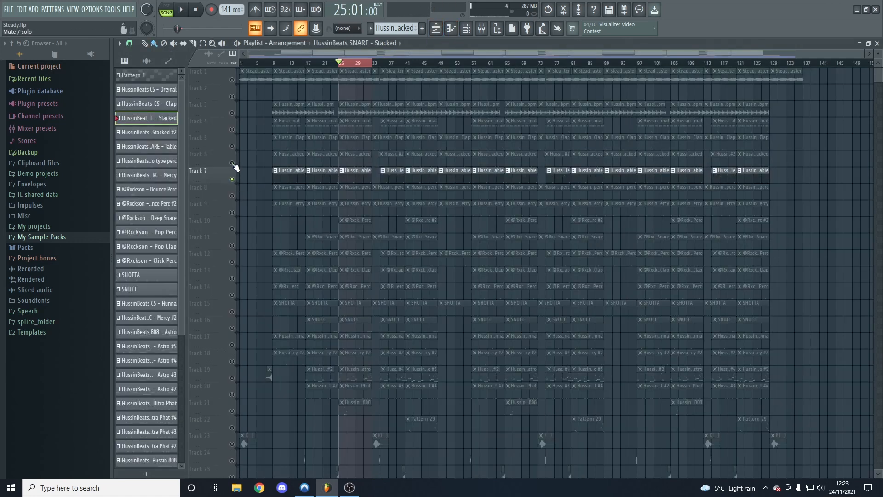
# Play Track 7's HussinBeats SNARE - Table pattern from about its fourth bar, then move the playlist position back to bar 25.
pyautogui.doubleClick(356, 182)
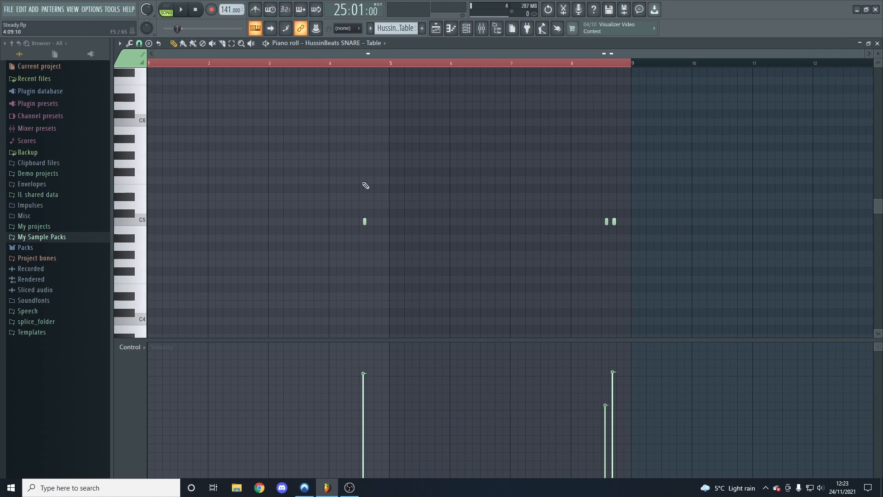
pyautogui.click(336, 66)
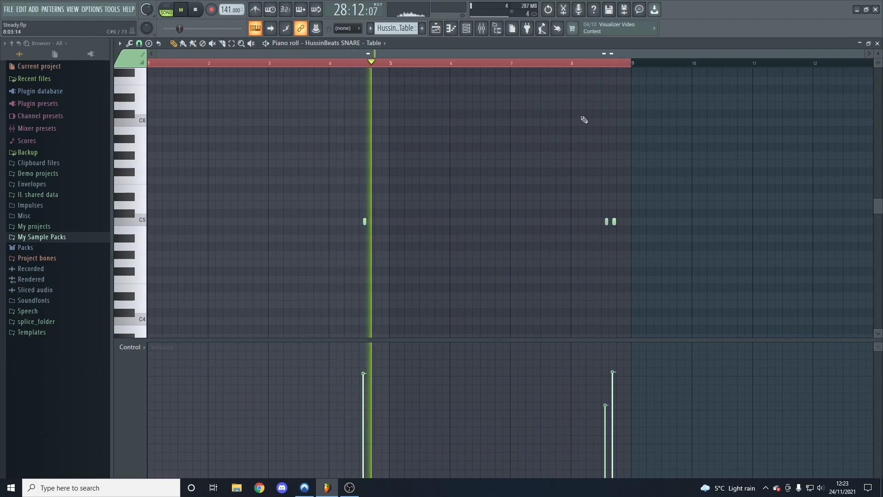
pyautogui.press('space')
pyautogui.click(436, 28)
pyautogui.click(339, 63)
# Unmute Track 8, mute Track 7, and audition several parts of the HussinBeats PERC - Melo type perc pattern before returning to the playlist.
pyautogui.click(232, 196)
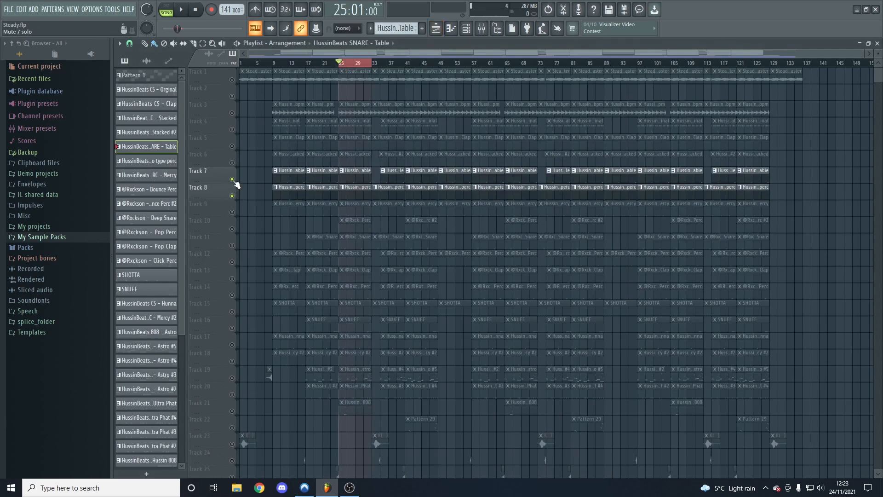
pyautogui.click(232, 179)
pyautogui.doubleClick(352, 193)
pyautogui.press('space')
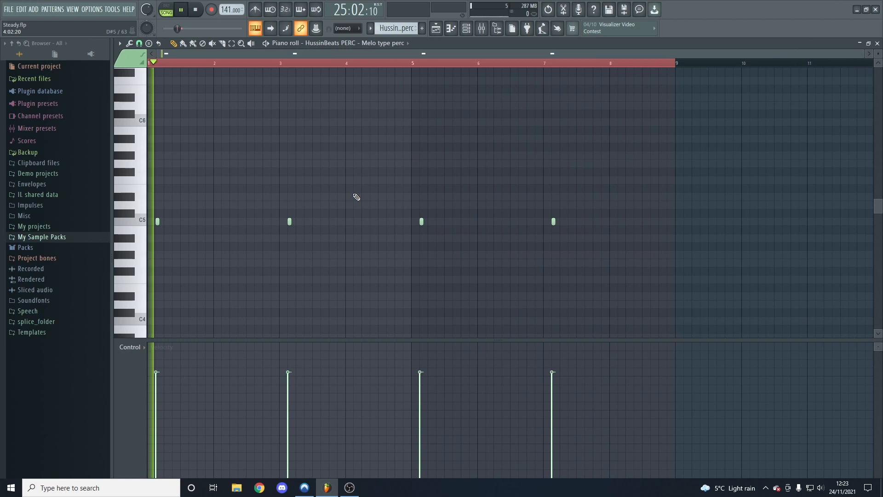
pyautogui.click(281, 63)
pyautogui.click(413, 63)
pyautogui.press('space')
pyautogui.click(437, 30)
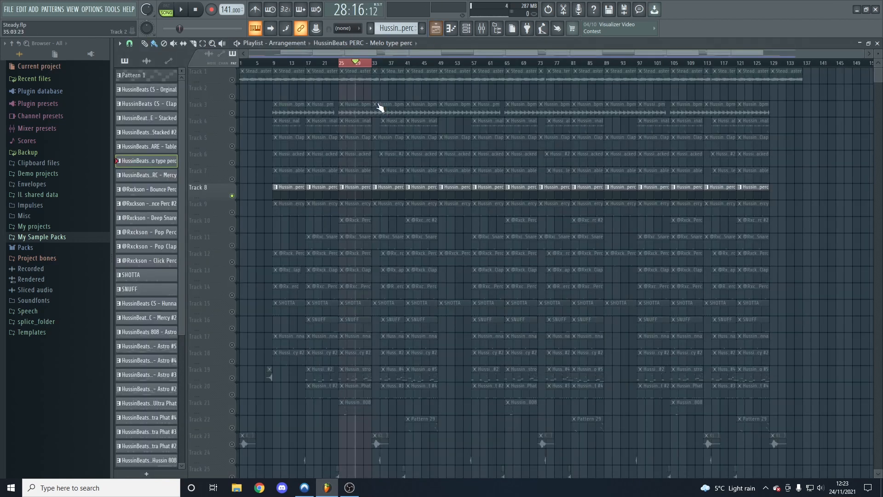
# Play Track 9's HussinBeats PERC - Mercy pattern from bar 25, skip to its notes near bars 5 and 7, and return to the playlist.
pyautogui.click(341, 65)
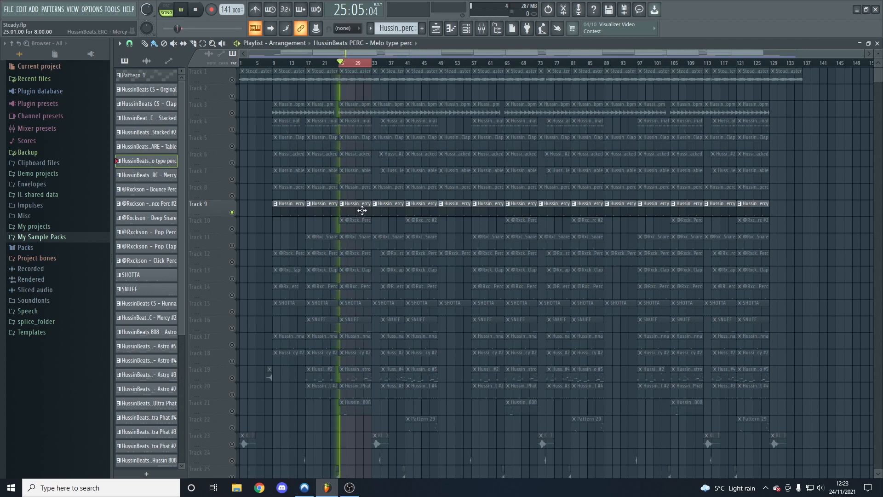
pyautogui.doubleClick(363, 208)
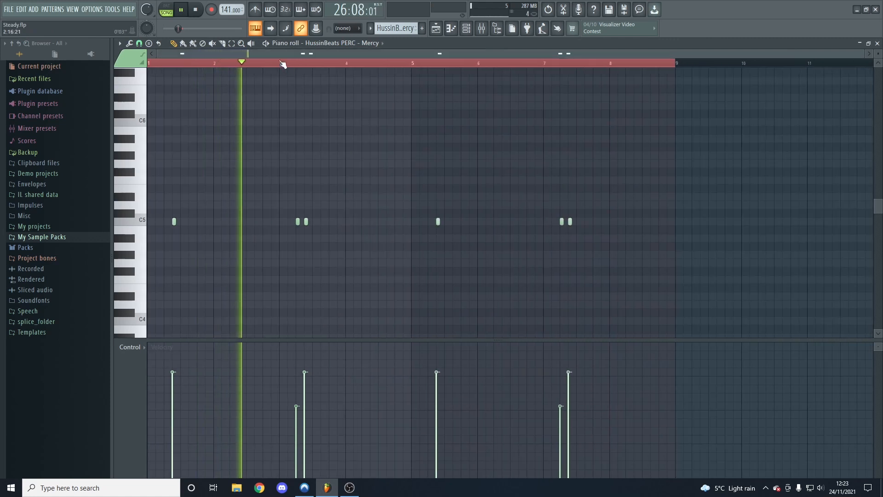
pyautogui.click(430, 65)
pyautogui.click(545, 62)
pyautogui.press('space')
pyautogui.click(437, 29)
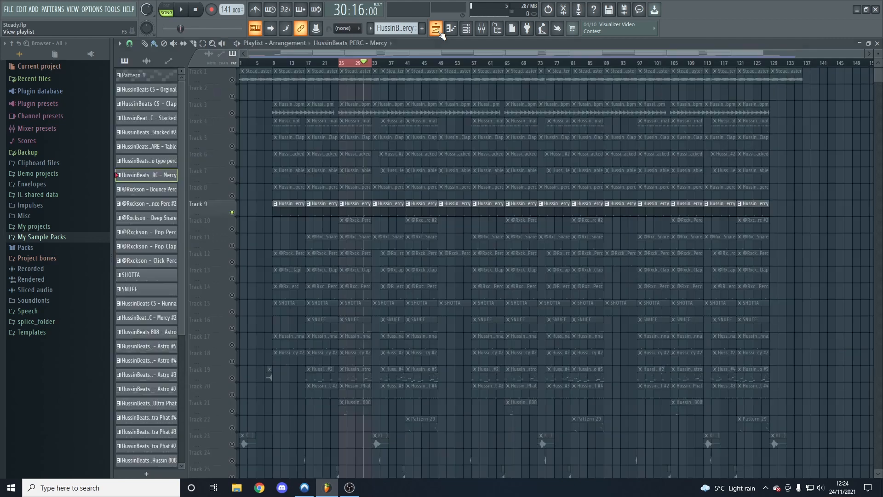
pyautogui.click(346, 64)
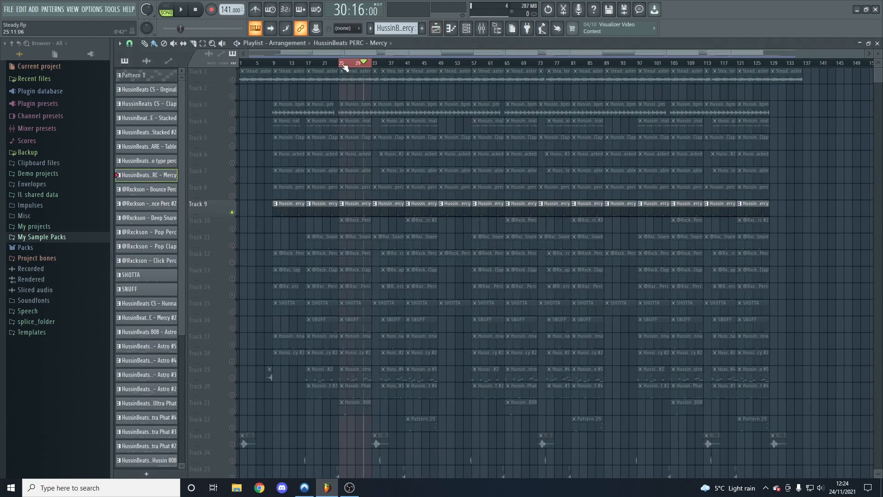
pyautogui.click(234, 220)
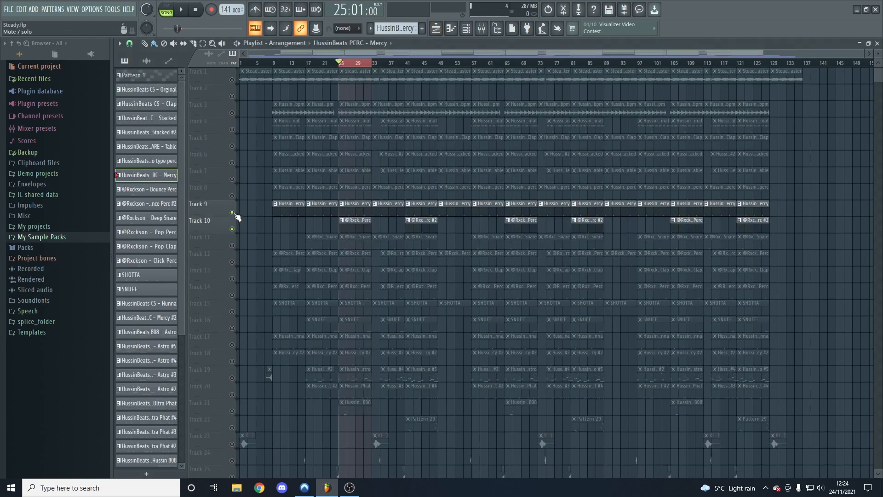
pyautogui.doubleClick(361, 222)
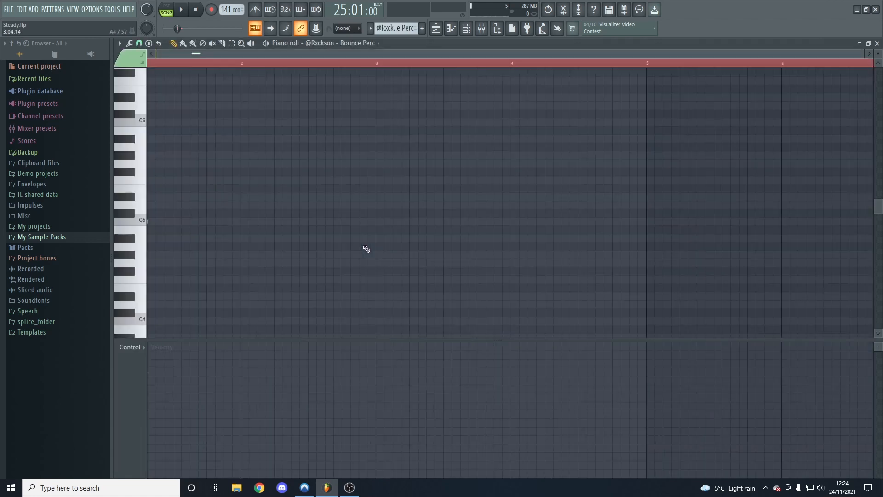
pyautogui.click(453, 222)
pyautogui.click(289, 212)
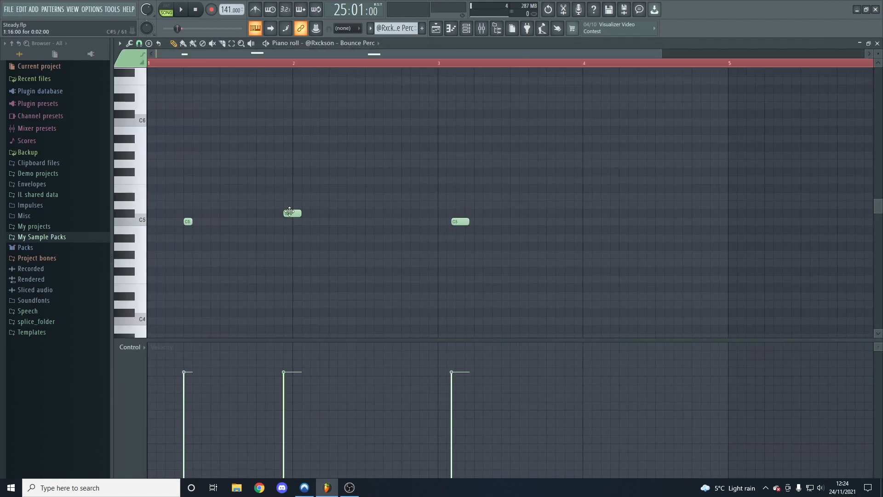
pyautogui.rightClick(288, 212)
pyautogui.rightClick(460, 222)
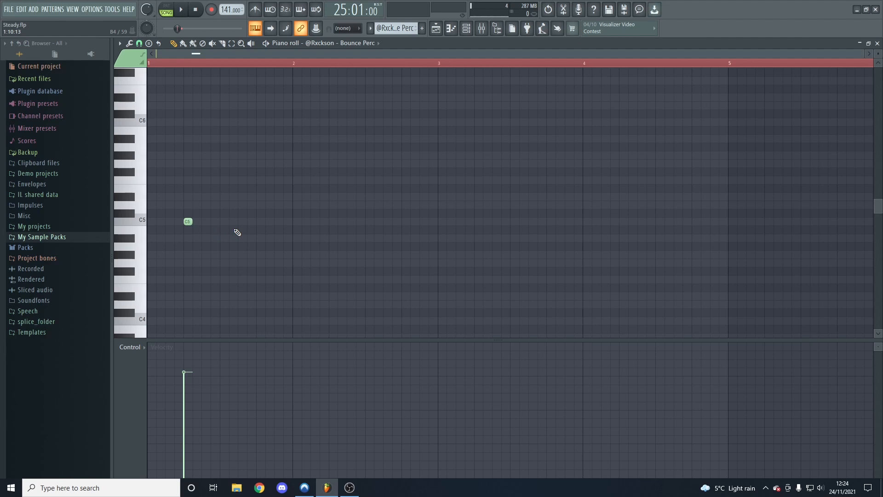
# Play Track 10's Bounce Perc pattern from bar 25 past its single C5 note, then return to the playlist.
pyautogui.click(435, 29)
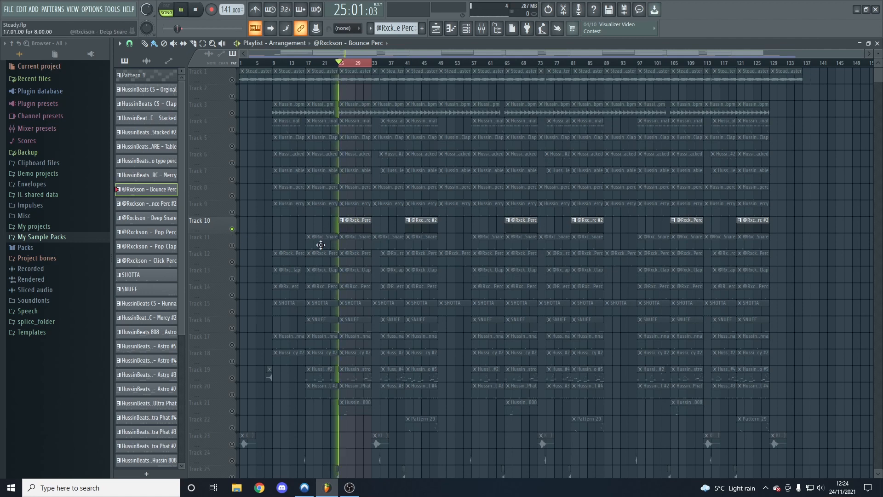
pyautogui.doubleClick(354, 227)
pyautogui.press('space')
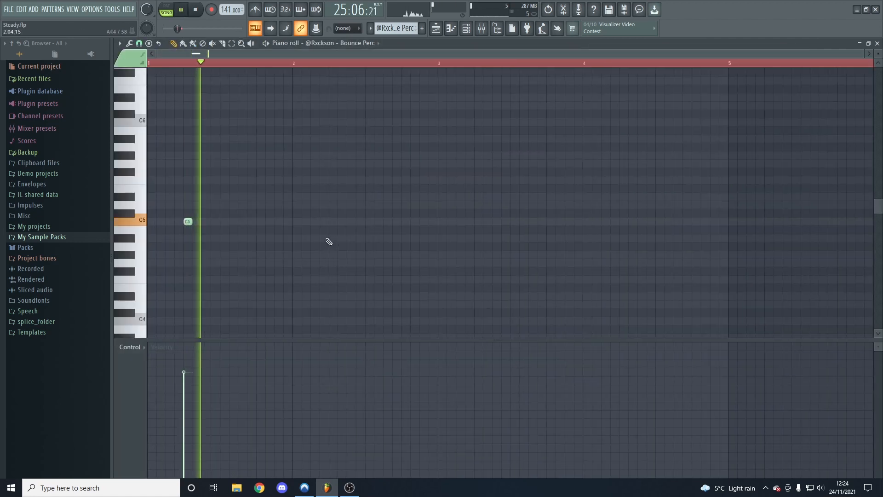
pyautogui.press('space')
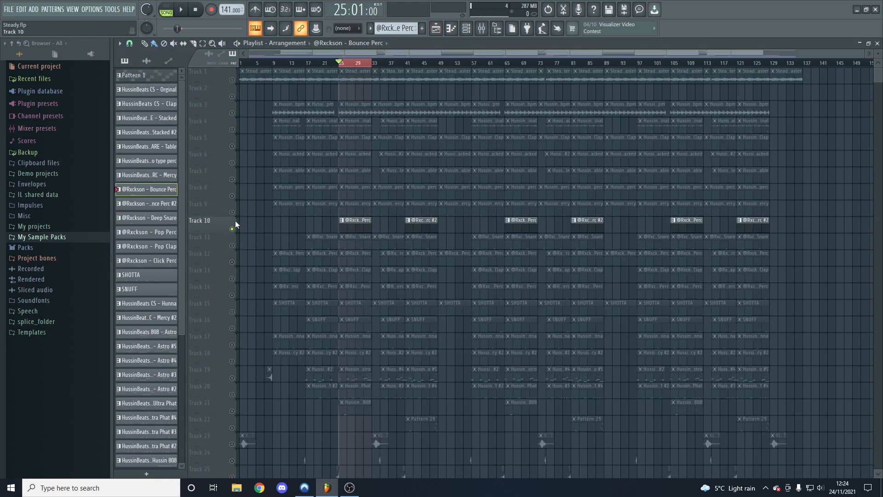
pyautogui.doubleClick(315, 237)
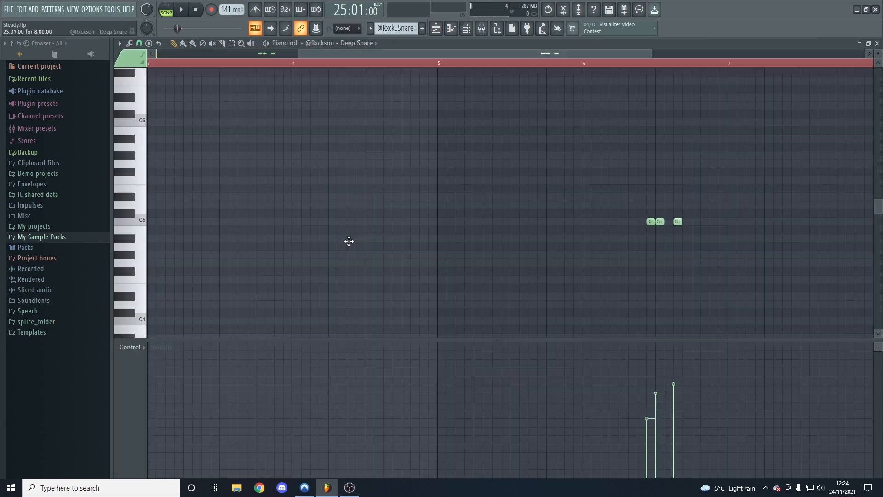
pyautogui.press('space')
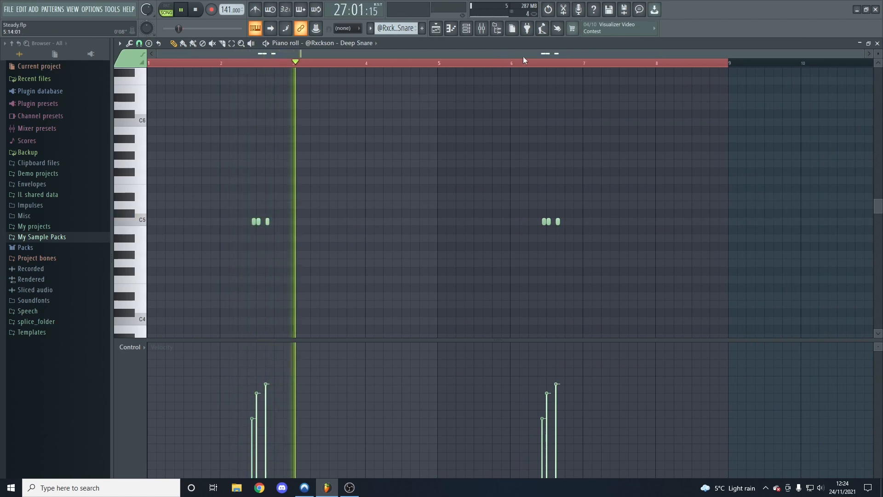
pyautogui.press('space')
pyautogui.click(436, 30)
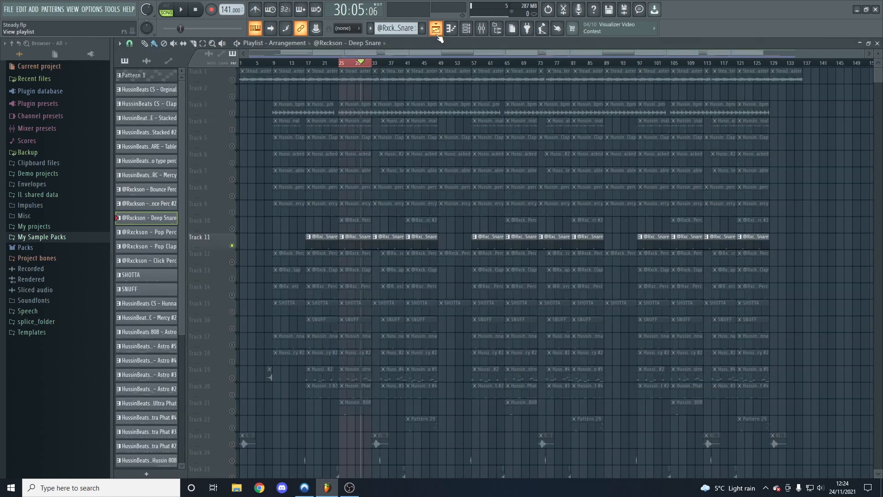
pyautogui.click(232, 245)
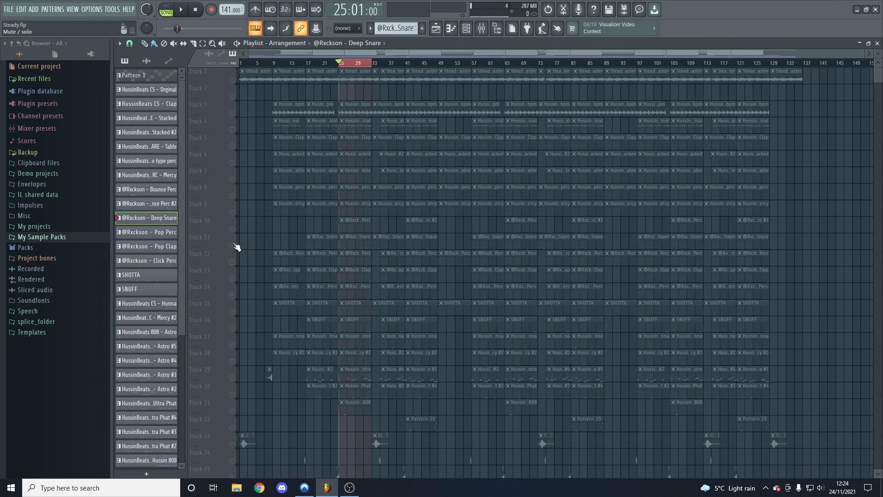
pyautogui.doubleClick(345, 262)
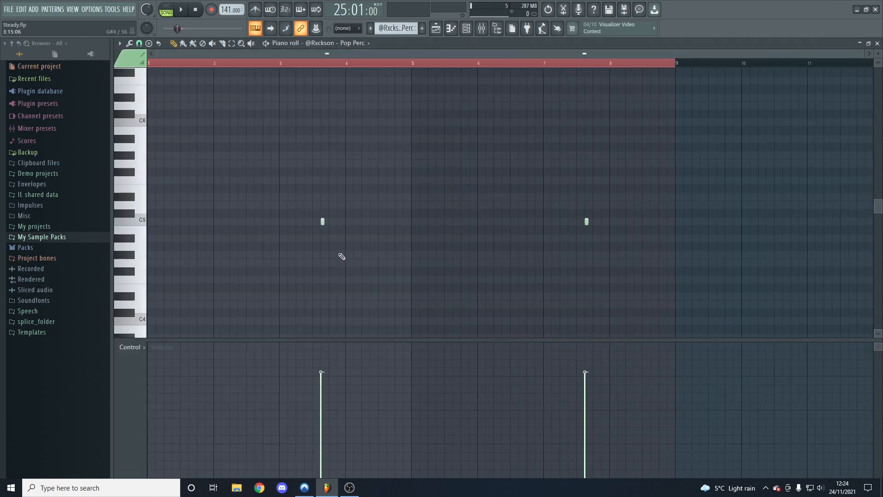
pyautogui.click(293, 69)
pyautogui.press('space')
pyautogui.click(570, 68)
pyautogui.press('space')
pyautogui.click(435, 29)
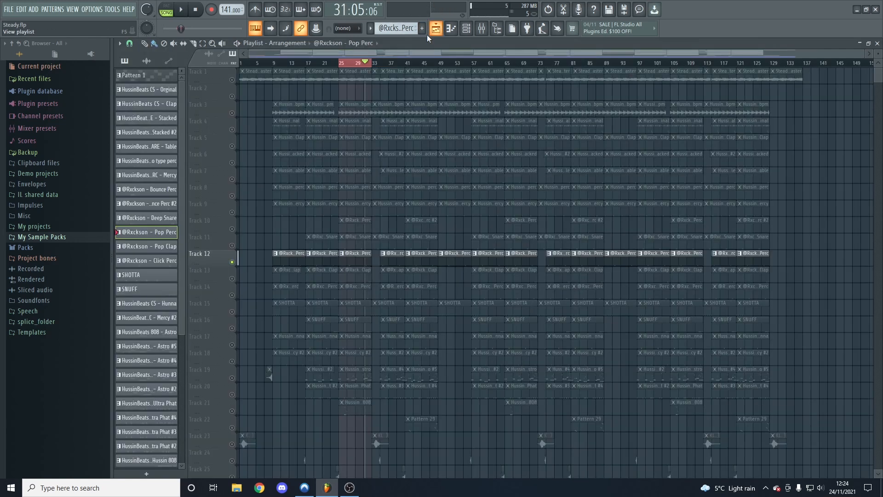
# Unmute Track 6 alongside Track 12 and play the stacked snare and Pop Perc together from bar 27.
pyautogui.click(341, 63)
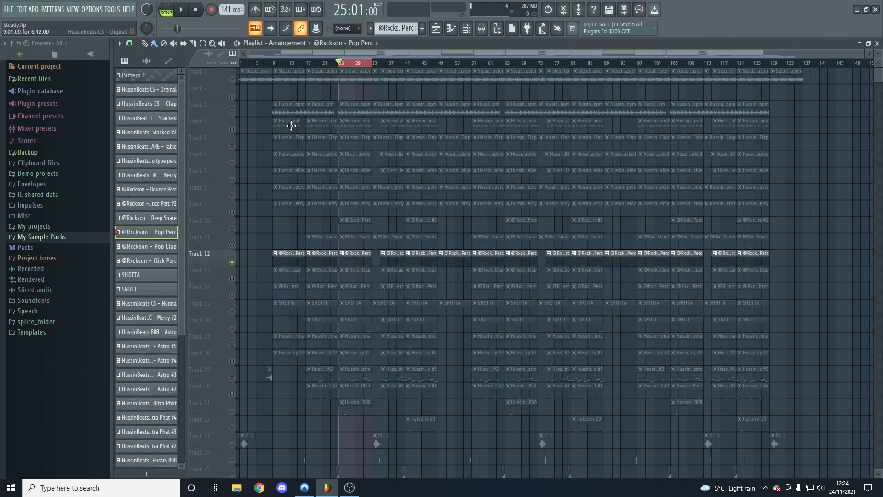
pyautogui.click(232, 162)
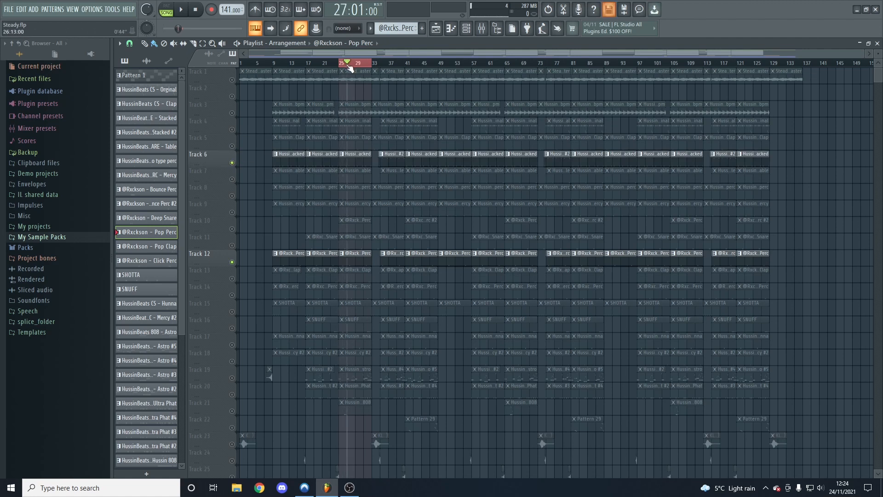
pyautogui.press('space')
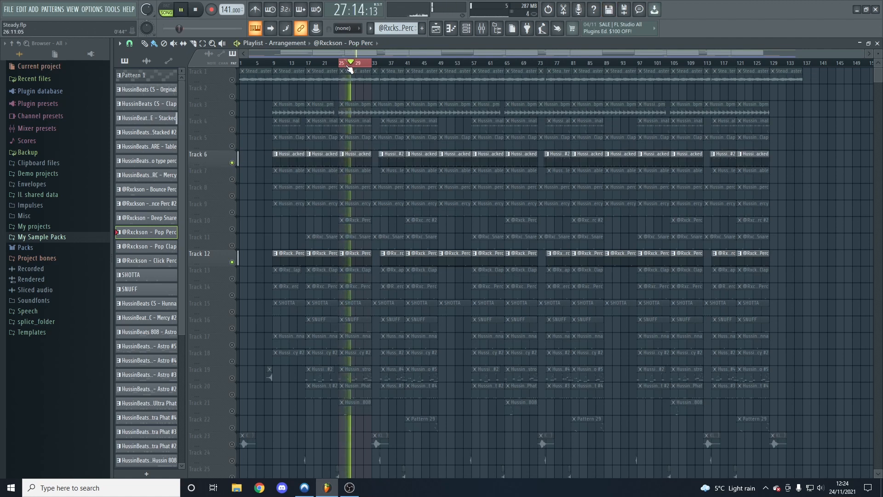
pyautogui.press('space')
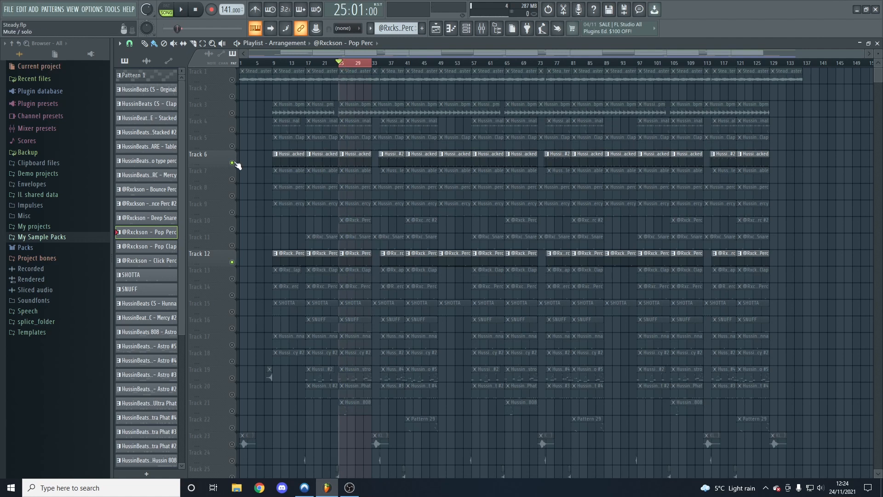
pyautogui.click(232, 163)
pyautogui.click(233, 262)
pyautogui.click(232, 279)
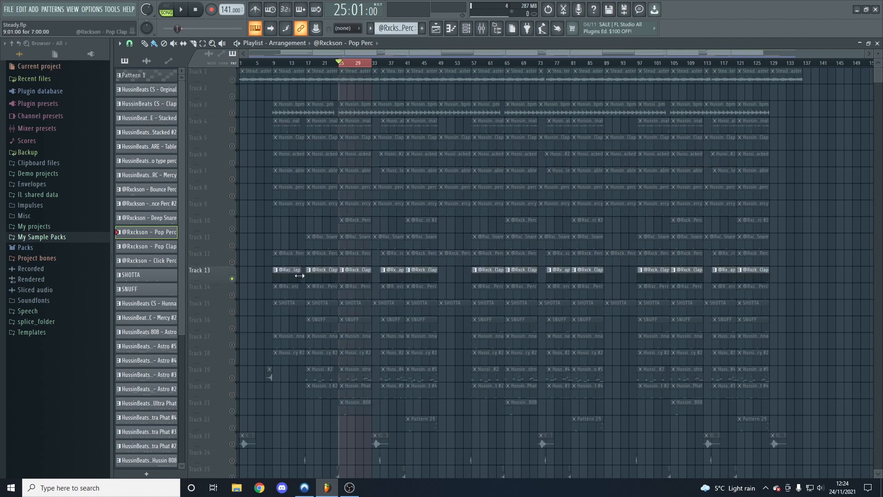
pyautogui.doubleClick(361, 276)
pyautogui.press('space')
pyautogui.press('space')
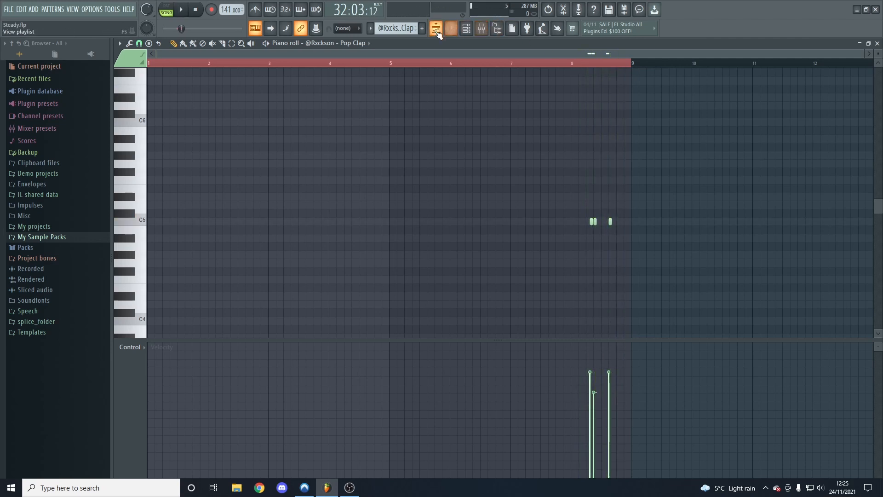
pyautogui.click(438, 35)
# Replay Track 13's Pop Clap hits around bar 32 in a closer view of the playlist.
pyautogui.press('space')
pyautogui.press('space')
pyautogui.scroll(2, 441, 114)
pyautogui.press('space')
pyautogui.press('space')
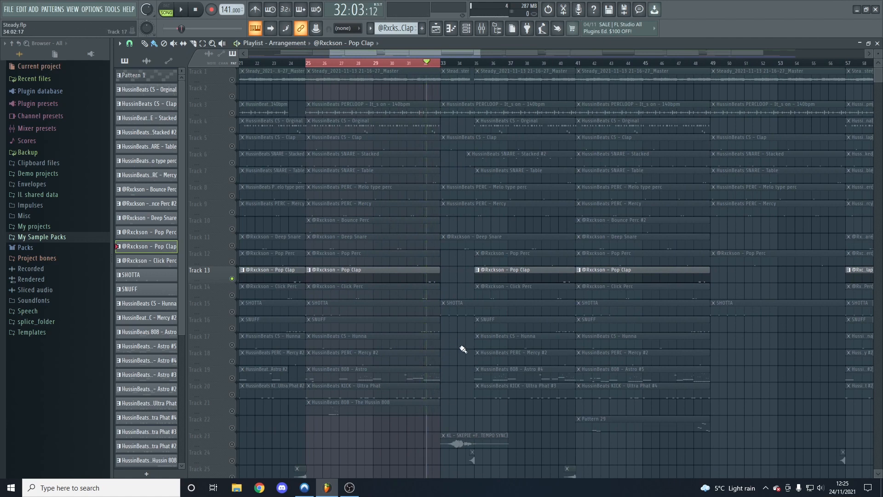
# Bring all tracks back in, mute Tracks 19 and 20, and play the arrangement from bar 32.
pyautogui.click(426, 62)
pyautogui.rightClick(233, 80)
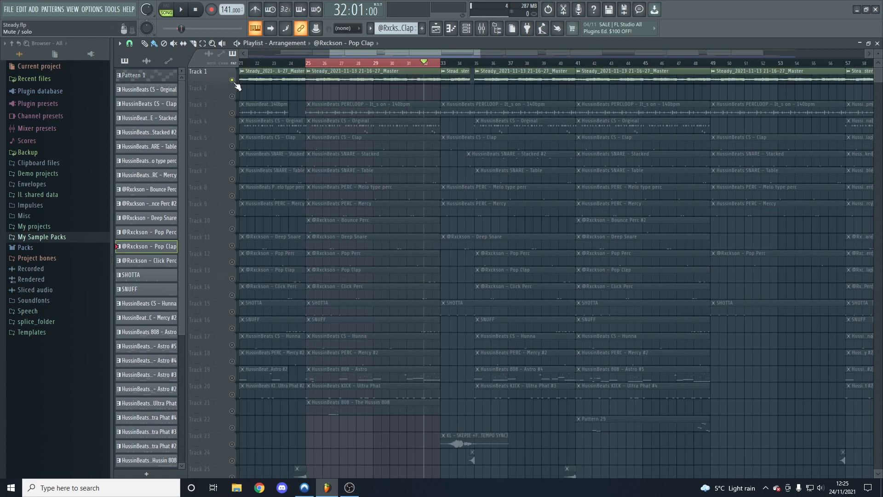
pyautogui.rightClick(233, 80)
pyautogui.click(233, 378)
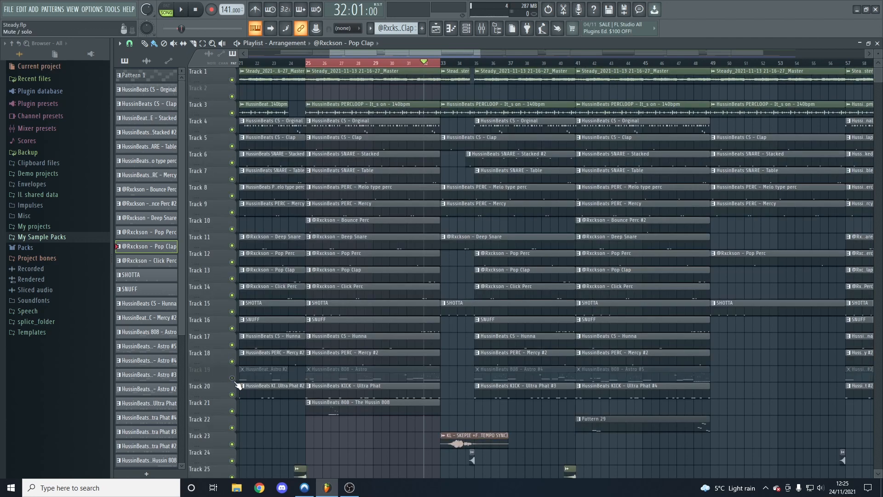
pyautogui.click(232, 394)
pyautogui.press('space')
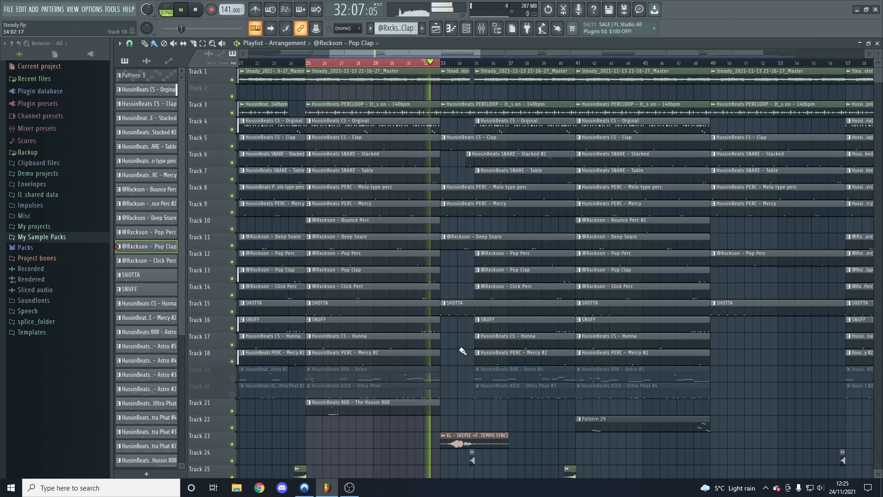
pyautogui.press('space')
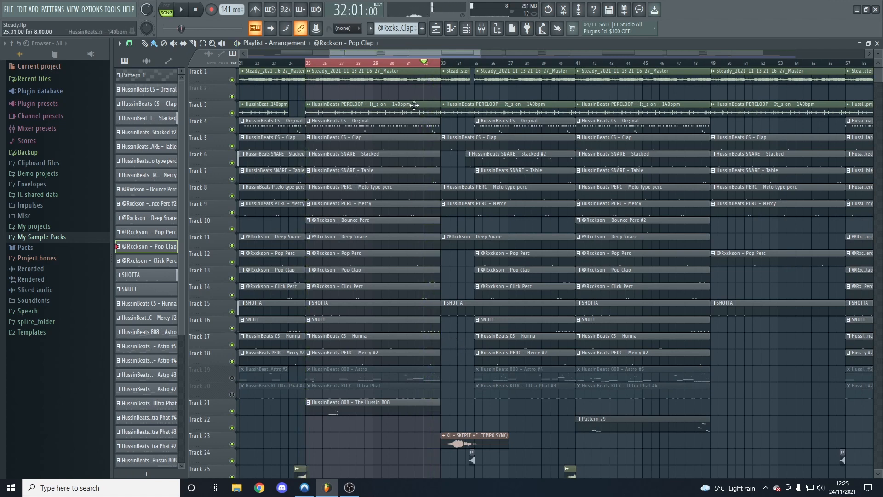
# Play the arrangement without Tracks 19 and 20 from about bar 31, then set the playlist position to bar 32.
pyautogui.press('space')
pyautogui.click(406, 67)
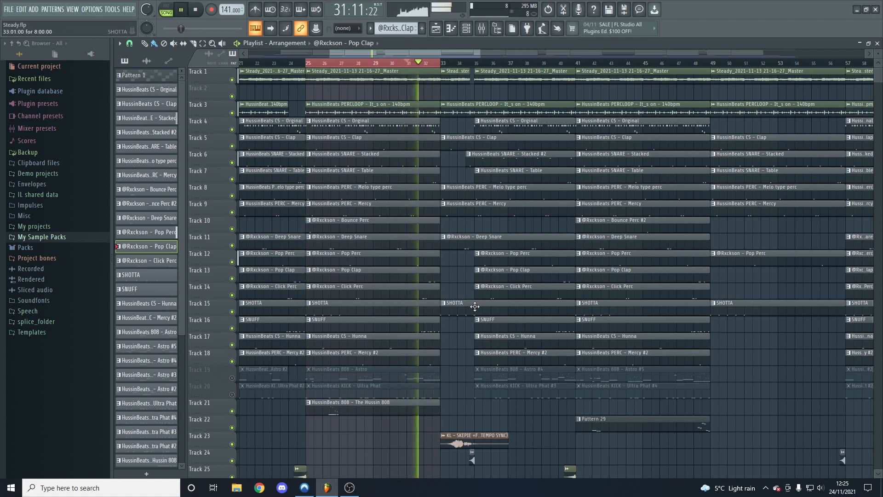
pyautogui.press('space')
pyautogui.click(427, 66)
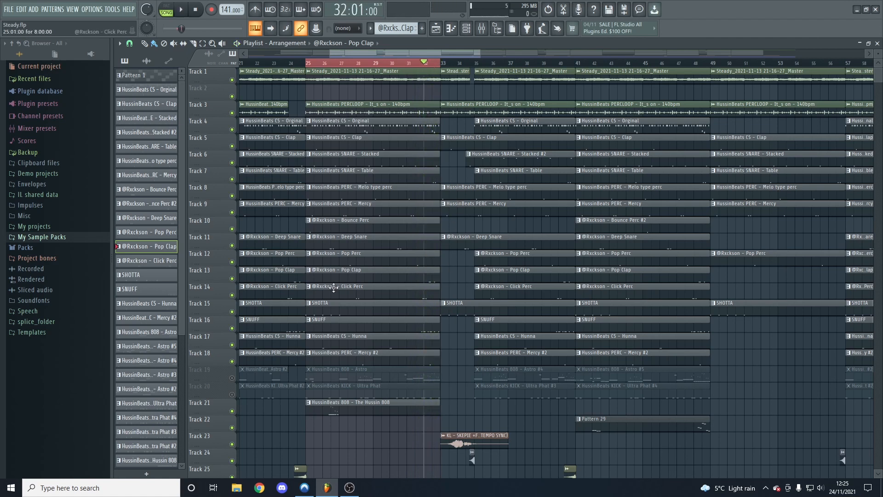
# Solo Track 14 and unmute the Kickstart, Love Philter and two Gross Beat mix-level automations on Tracks 26, 27, 29 and 30.
pyautogui.rightClick(232, 279)
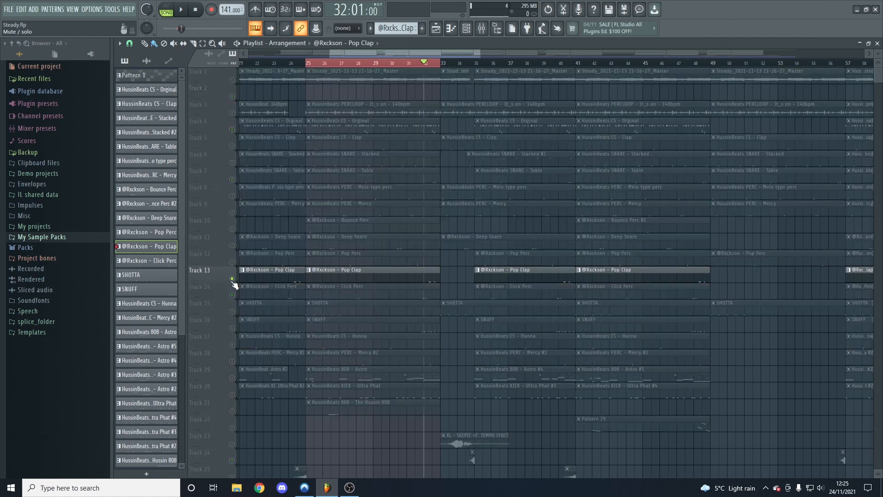
pyautogui.rightClick(233, 295)
pyautogui.scroll(-5, 400, 321)
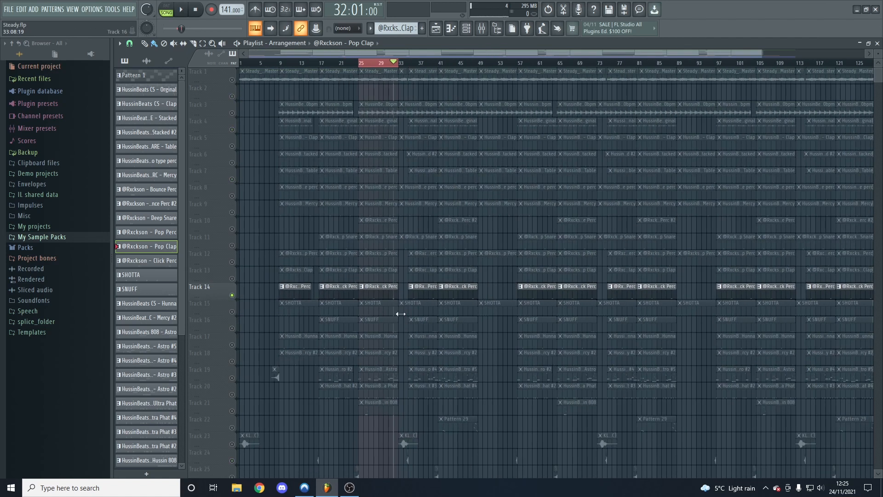
pyautogui.scroll(-4, 407, 341)
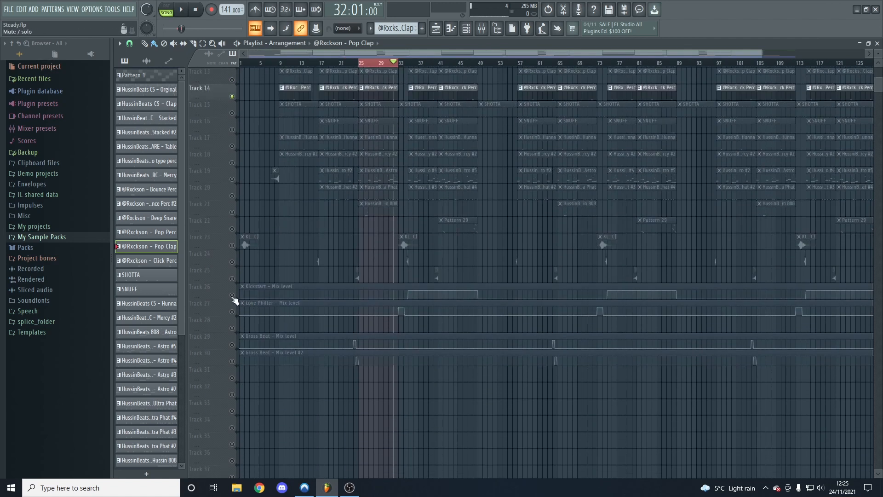
pyautogui.moveTo(233, 296); pyautogui.dragTo(233, 313)
pyautogui.click(232, 344)
pyautogui.click(233, 361)
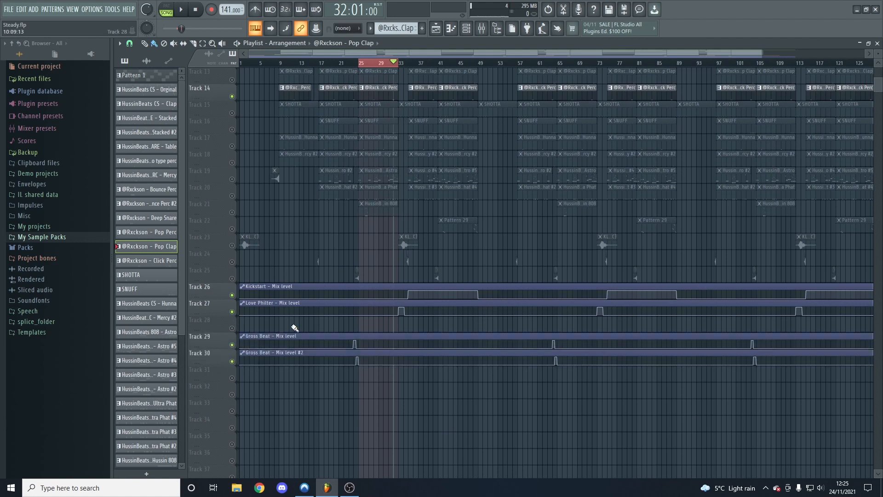
# Open Track 14's Click Perc pattern in the piano roll, play it near bar 32, and return to the playlist.
pyautogui.scroll(3, 292, 330)
pyautogui.doubleClick(387, 243)
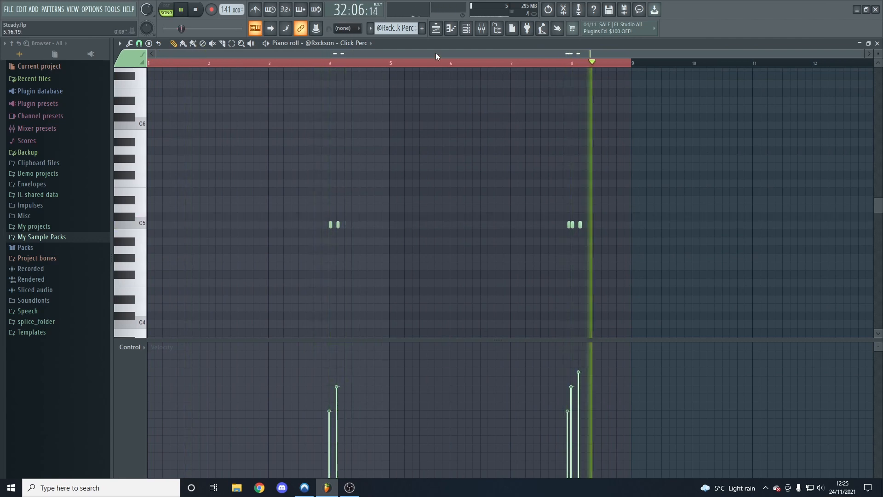
pyautogui.press('space')
pyautogui.press('F5')
# Mute Track 14 so that Track 15's SHOTTA replaces it, and play it from about bar 24.
pyautogui.scroll(2, 366, 226)
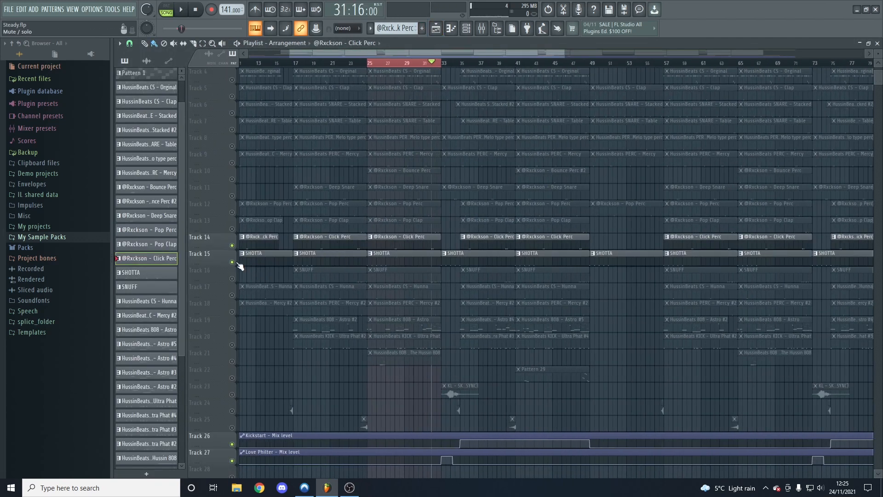
pyautogui.click(231, 246)
pyautogui.click(366, 63)
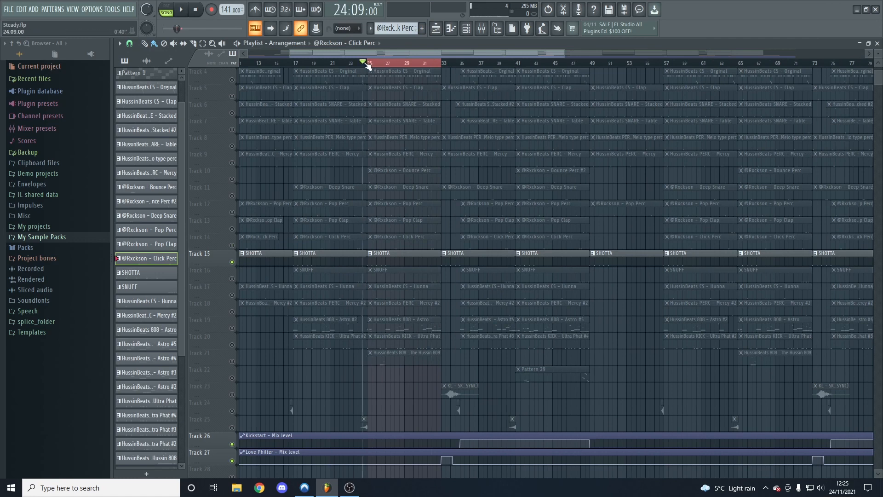
pyautogui.press('space')
pyautogui.scroll(-2, 455, 303)
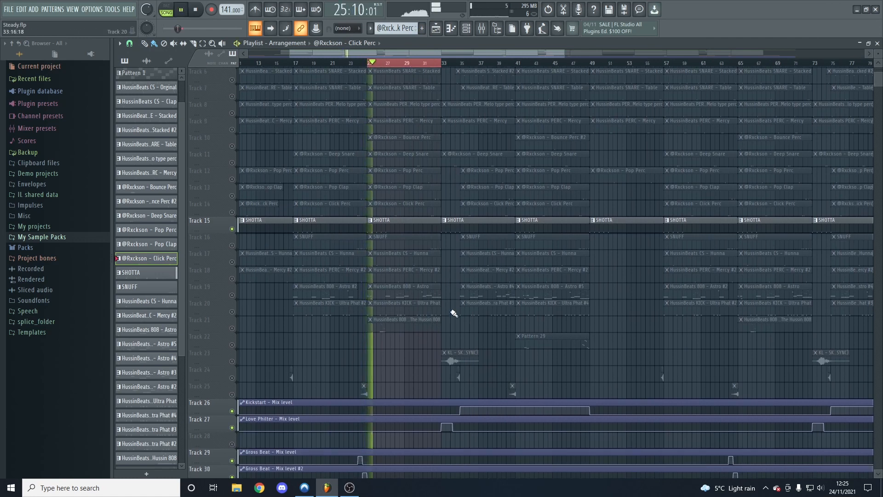
pyautogui.press('space')
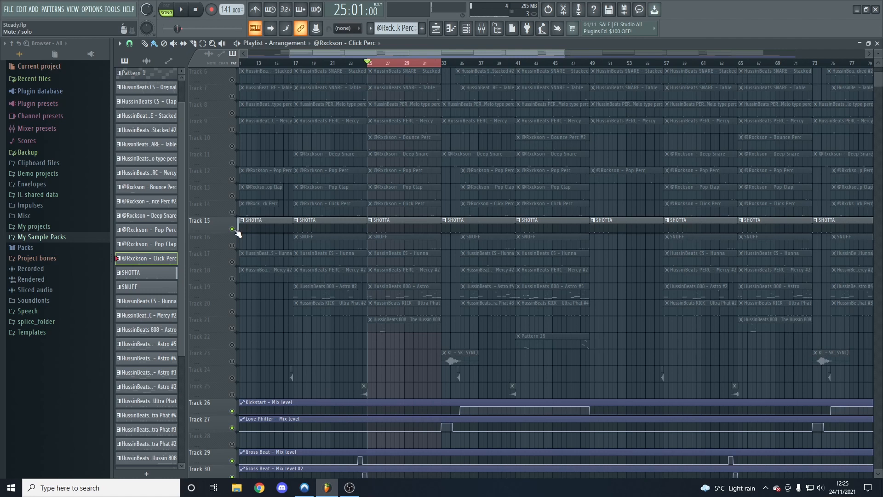
# Isolate Track 16, play its SNUFF pattern in the piano roll from bar 31, and return to the playlist.
pyautogui.keyDown('ctrl'); pyautogui.click(232, 245); pyautogui.keyUp('ctrl')
pyautogui.click(427, 62)
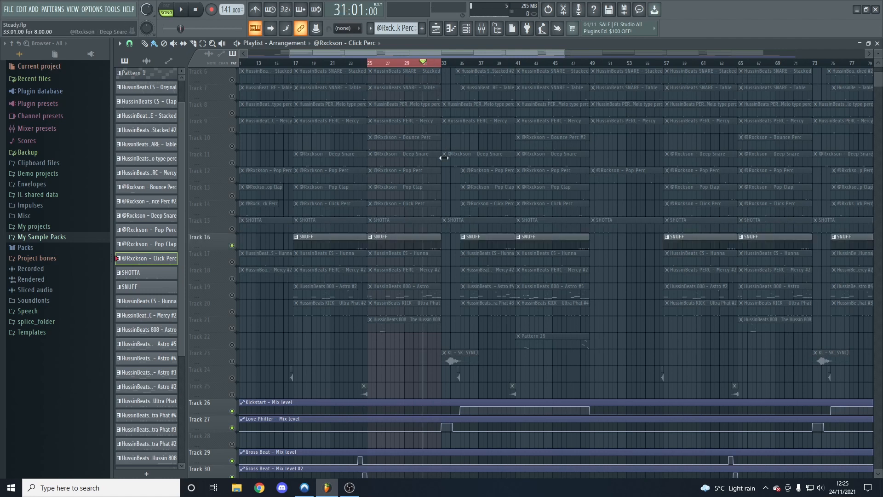
pyautogui.doubleClick(423, 241)
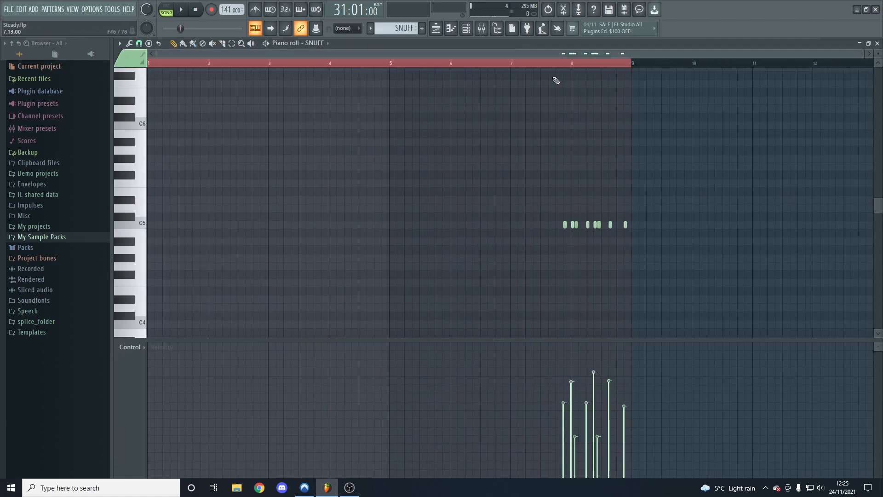
pyautogui.press('space')
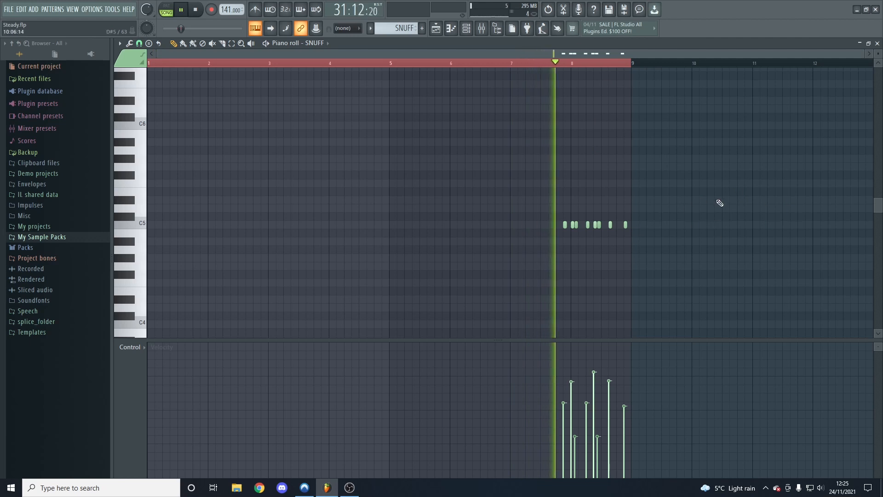
pyautogui.press('space')
pyautogui.click(438, 29)
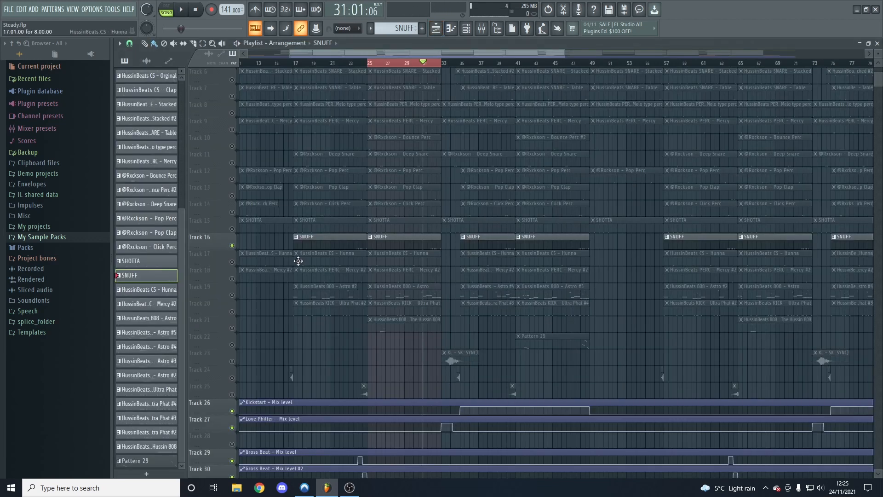
# Isolate Track 17 and play its HussinBeats CS - Hunna pattern in the piano roll, skipping ahead to the second group of hits.
pyautogui.keyDown('ctrl'); pyautogui.click(232, 261); pyautogui.keyUp('ctrl')
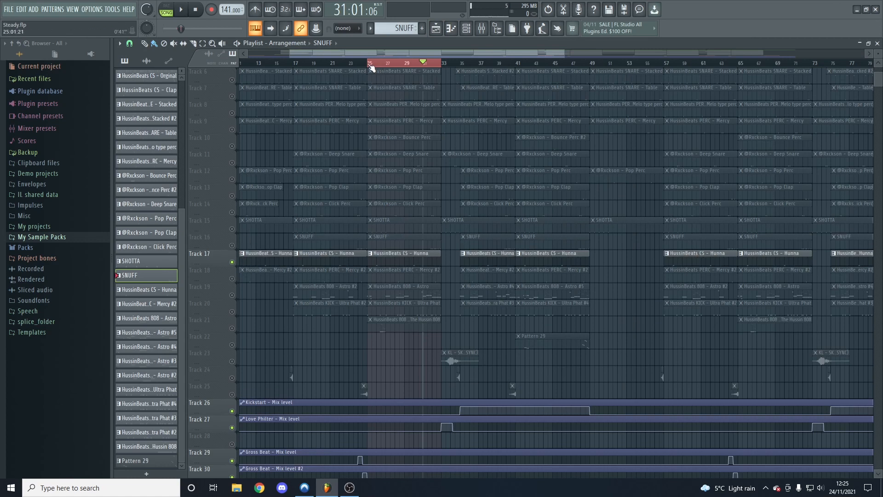
pyautogui.doubleClick(382, 259)
pyautogui.press('space')
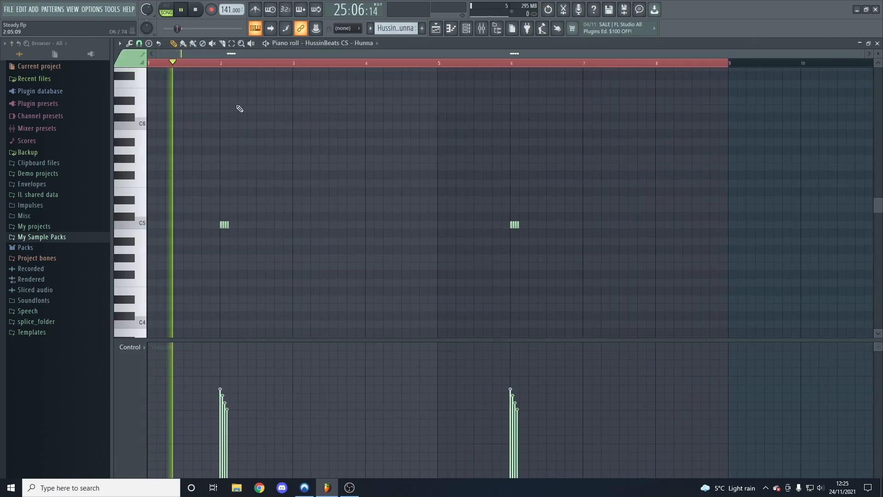
pyautogui.click(501, 67)
pyautogui.press('space')
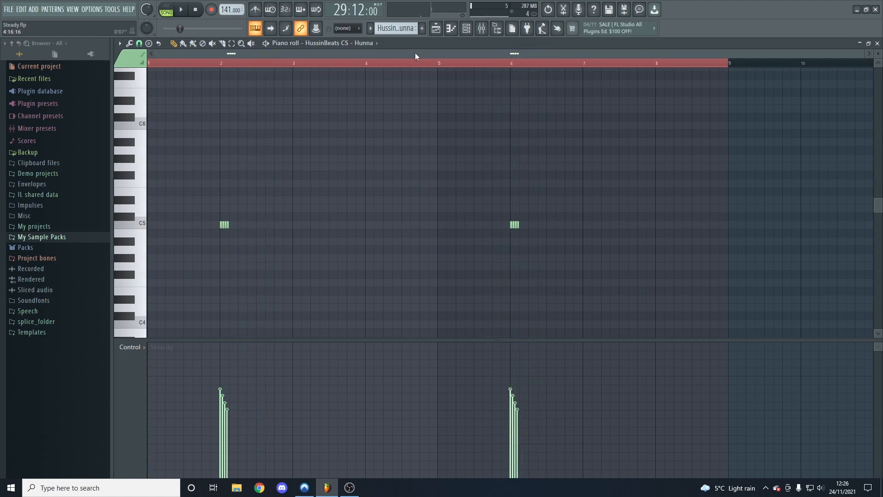
pyautogui.click(436, 29)
# Replace Track 17 with Track 18 in the mix and play its HussinBeats PERC - Mercy #2 pattern in the piano roll.
pyautogui.click(370, 67)
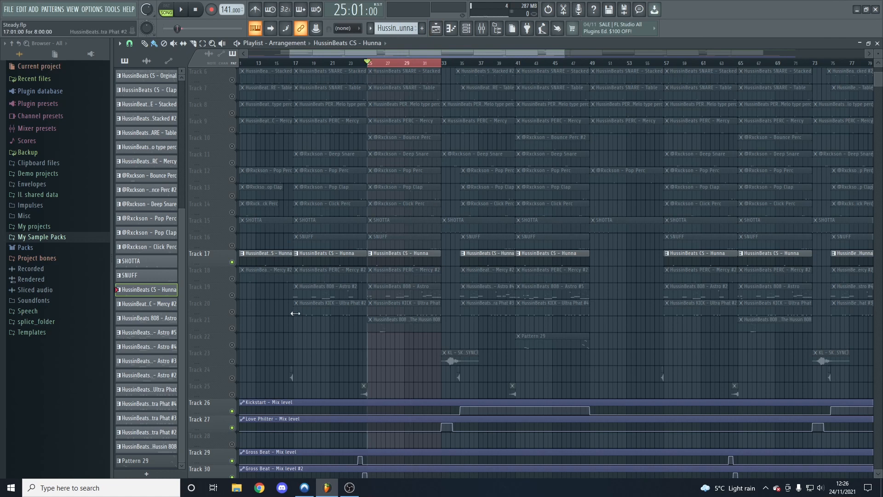
pyautogui.click(232, 279)
pyautogui.click(232, 262)
pyautogui.doubleClick(399, 275)
pyautogui.click(331, 68)
pyautogui.press('space')
pyautogui.click(577, 67)
pyautogui.click(436, 30)
pyautogui.press('space')
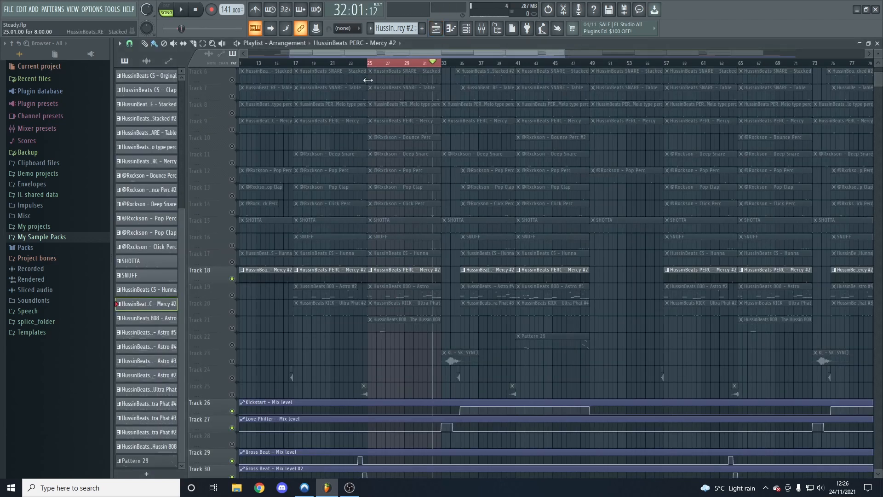
# Set the playlist time selection to bars 17 to 49, deselect the clips, and place the playback position at bar 17.
pyautogui.click(370, 66)
pyautogui.scroll(-3, 349, 357)
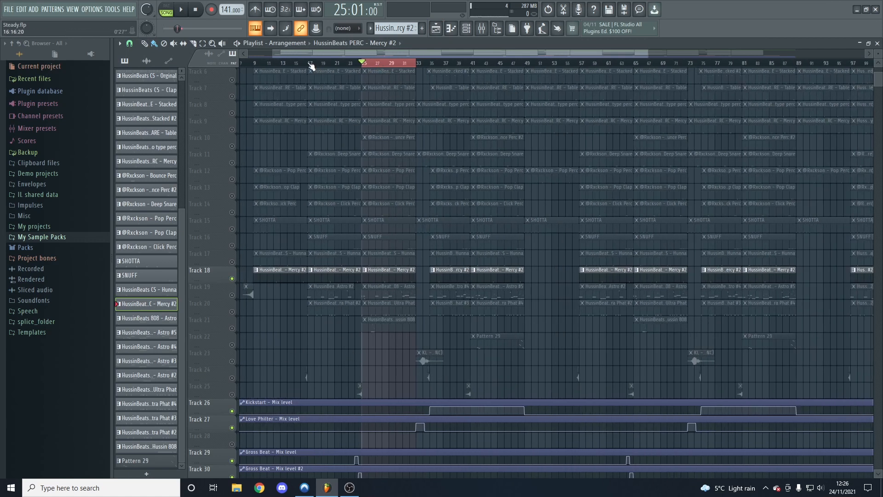
pyautogui.moveTo(311, 66); pyautogui.dragTo(524, 78)
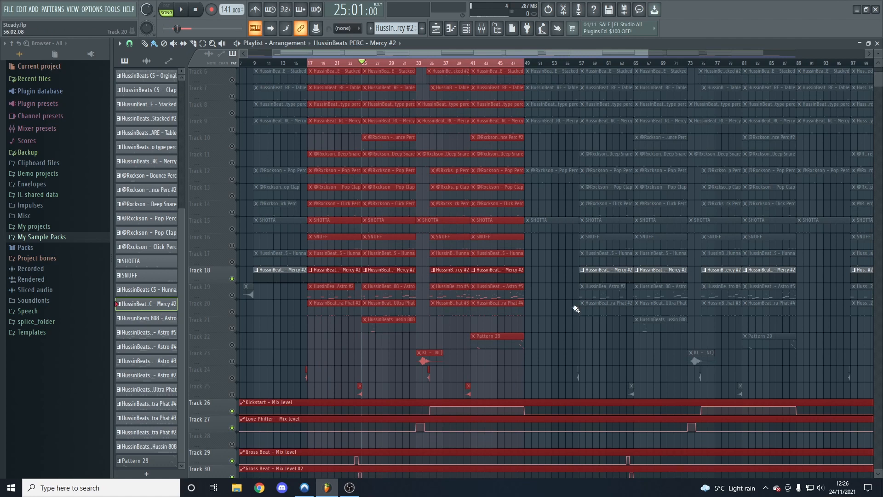
pyautogui.click(573, 303)
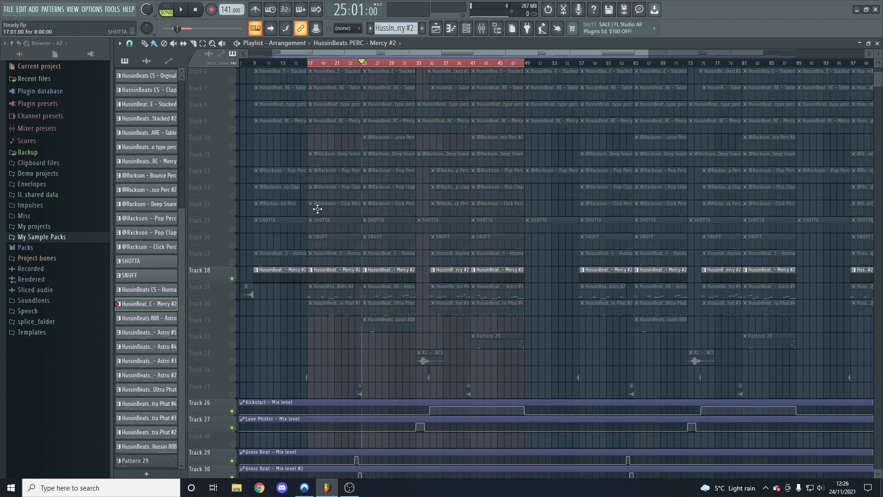
pyautogui.click(312, 66)
# Solo Track 19 and examine the notes of its HussinBeats 808 - Astro #2 pattern in the piano roll.
pyautogui.rightClick(232, 295)
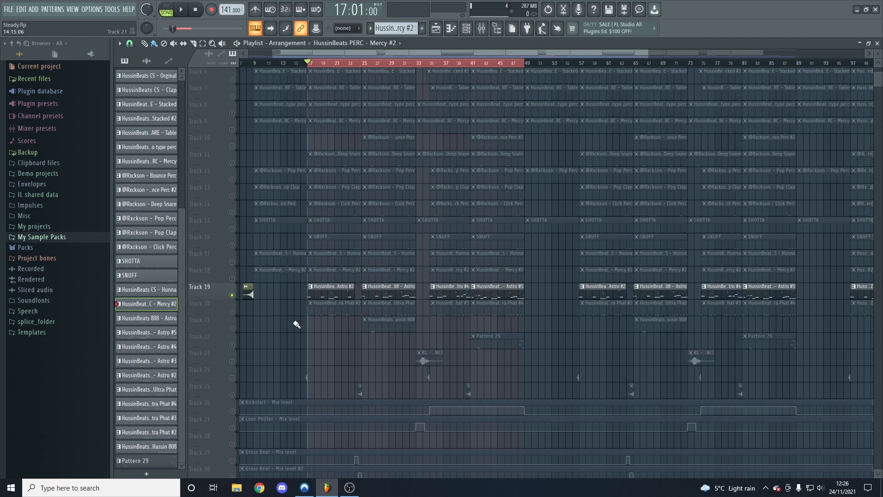
pyautogui.doubleClick(326, 296)
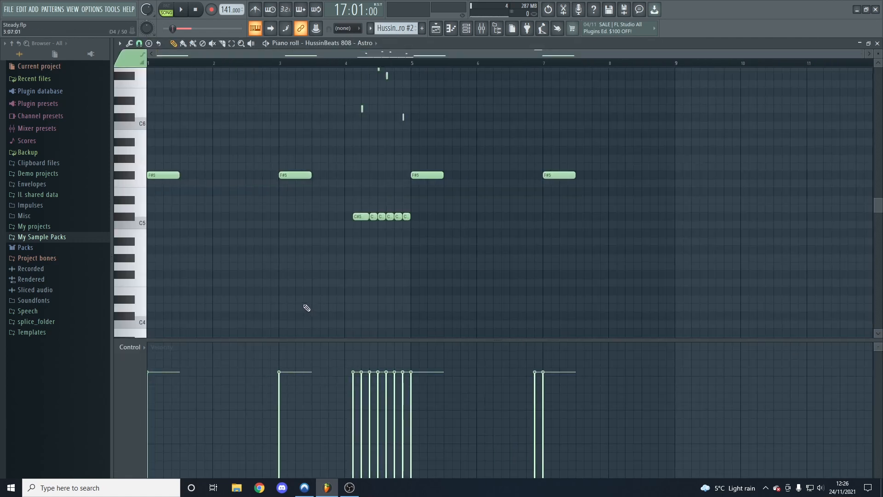
pyautogui.scroll(-1, 276, 294)
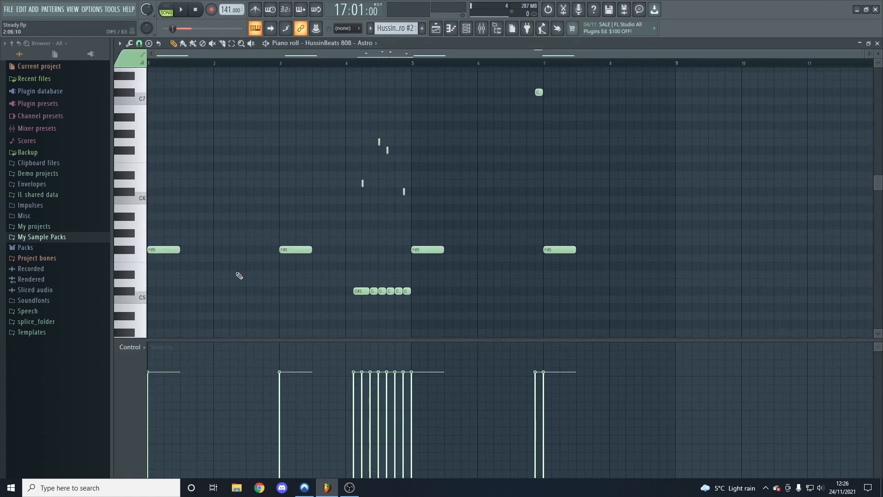
pyautogui.click(167, 249)
pyautogui.scroll(1, 391, 315)
pyautogui.scroll(-1, 437, 303)
pyautogui.click(436, 28)
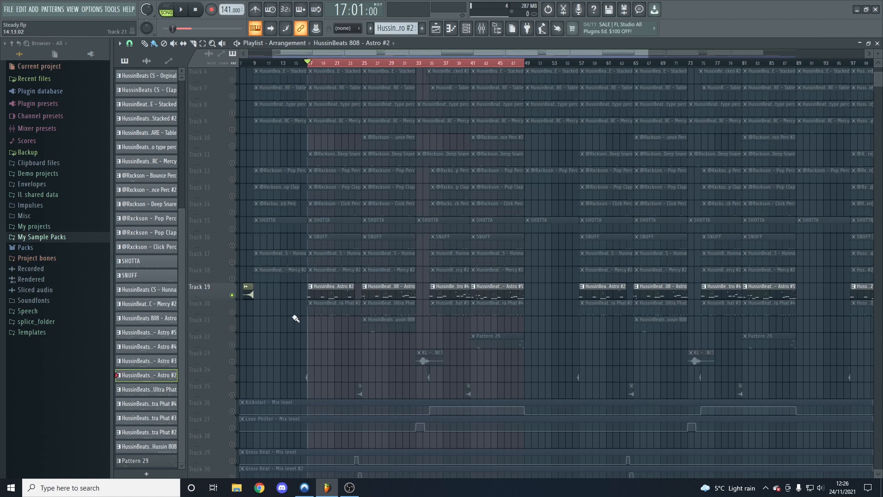
# Reopen the Astro #2 pattern, enlarge the note area above the velocity lane, and play the pattern from bar 17.
pyautogui.doubleClick(337, 291)
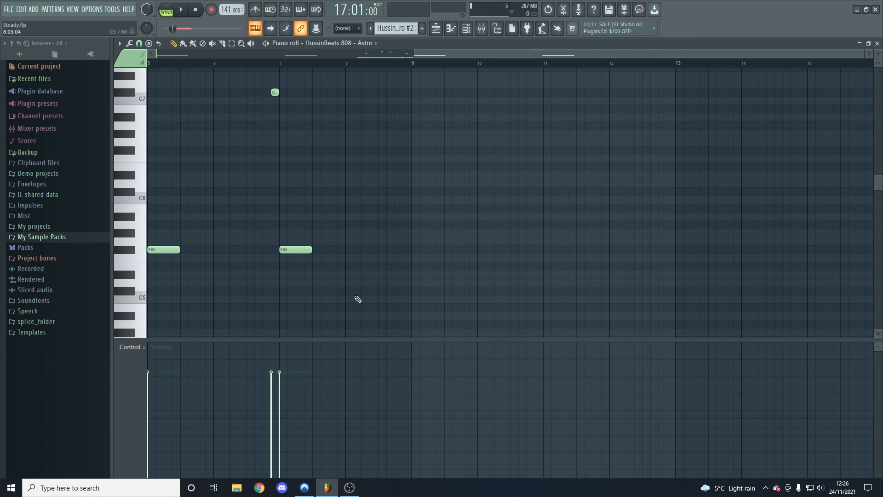
pyautogui.scroll(1, 389, 272)
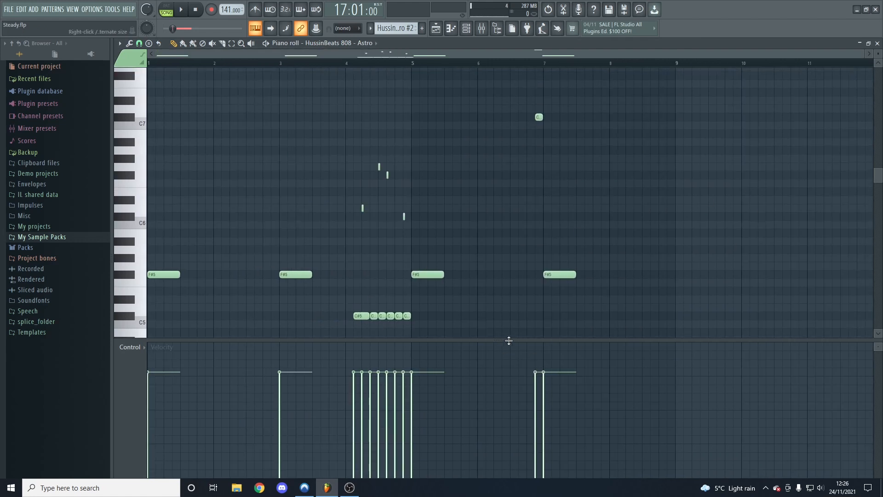
pyautogui.moveTo(508, 341); pyautogui.dragTo(512, 358)
pyautogui.moveTo(878, 54); pyautogui.dragTo(878, 53)
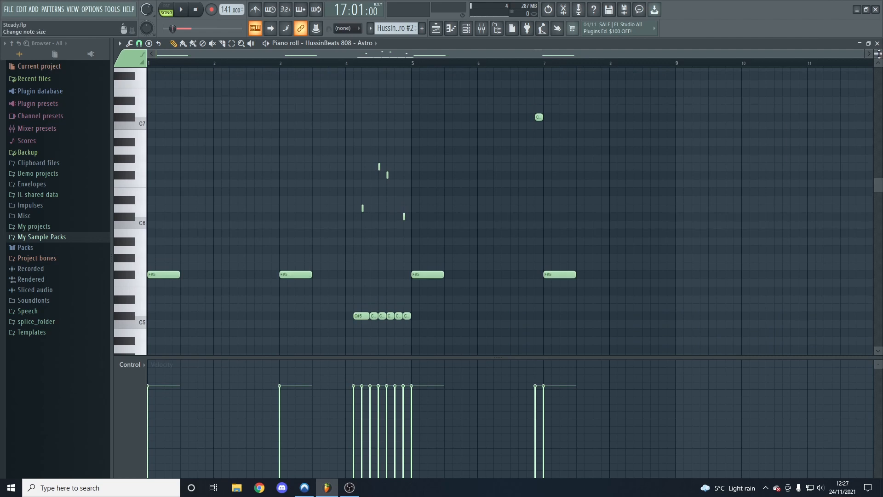
pyautogui.press('space')
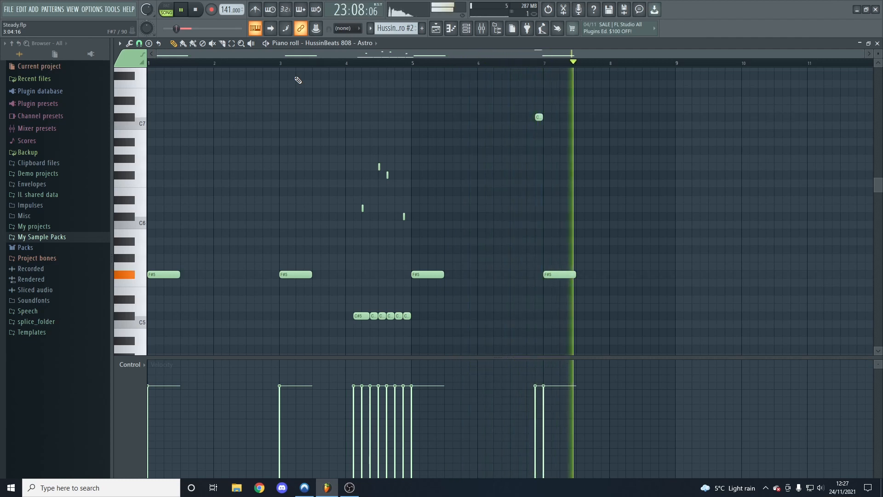
pyautogui.press('space')
pyautogui.click(443, 29)
# Open the HussinBeats 808 - Astro clip at bar 25, play it through bar 32, and return to the playlist.
pyautogui.click(361, 64)
pyautogui.doubleClick(384, 296)
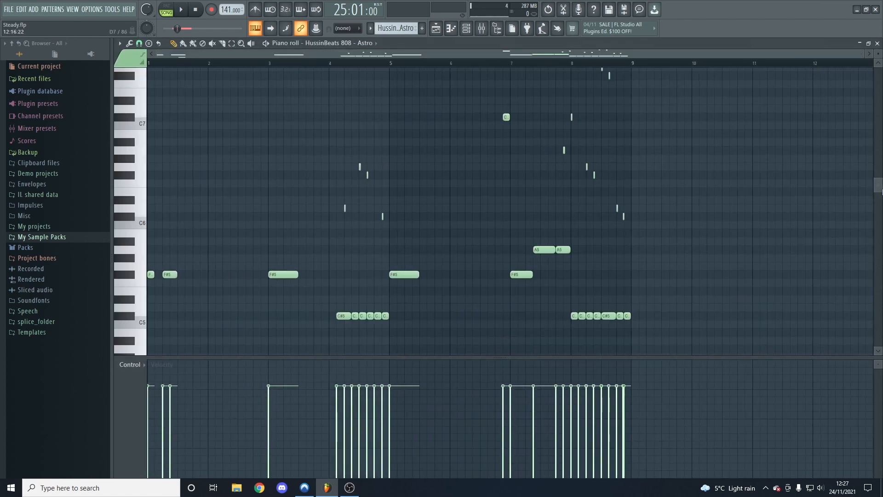
pyautogui.scroll(1, 456, 235)
pyautogui.press('space')
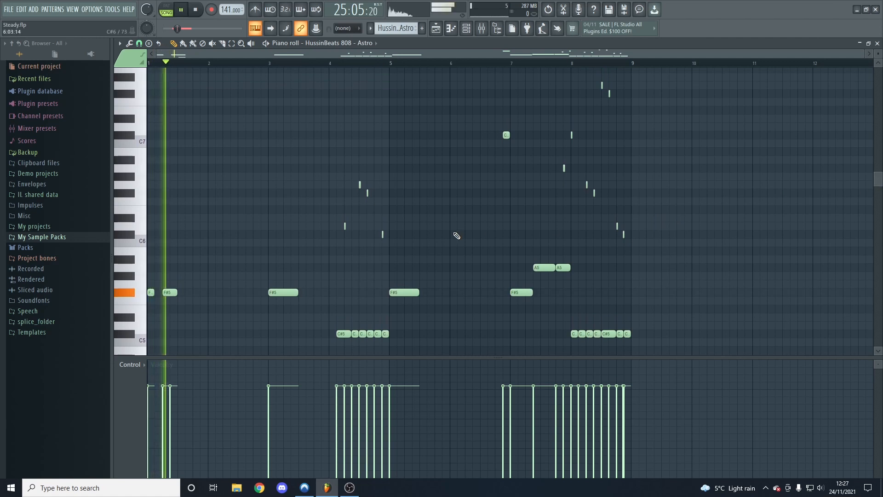
pyautogui.moveTo(877, 184); pyautogui.dragTo(878, 185)
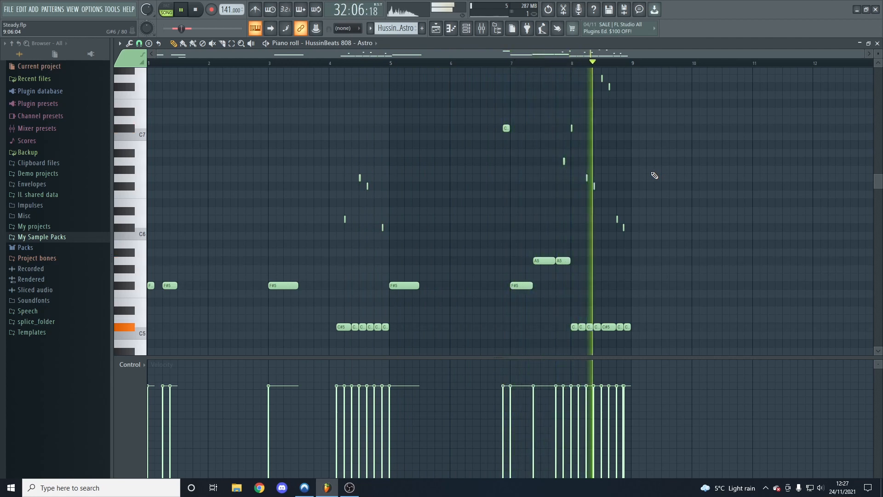
pyautogui.press('space')
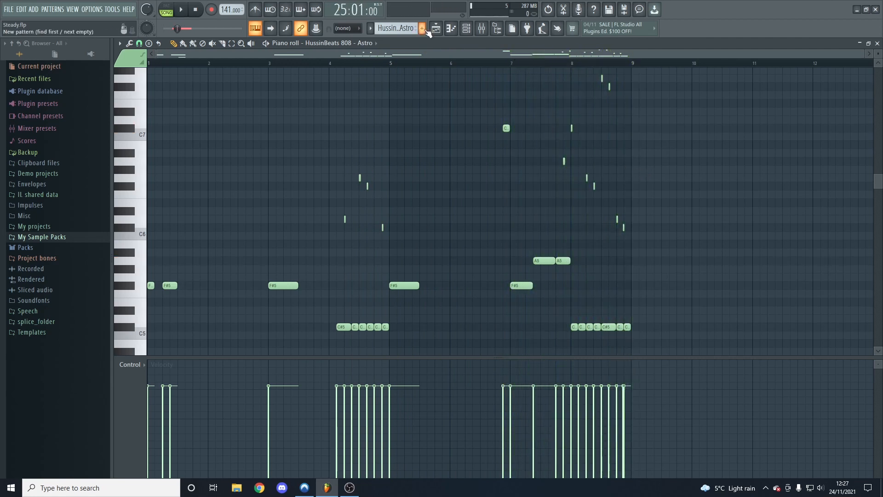
pyautogui.click(436, 29)
# Open Track 19's Astro #4 clip and play it in the piano roll from bar 35, then return to the playlist.
pyautogui.click(431, 64)
pyautogui.doubleClick(448, 289)
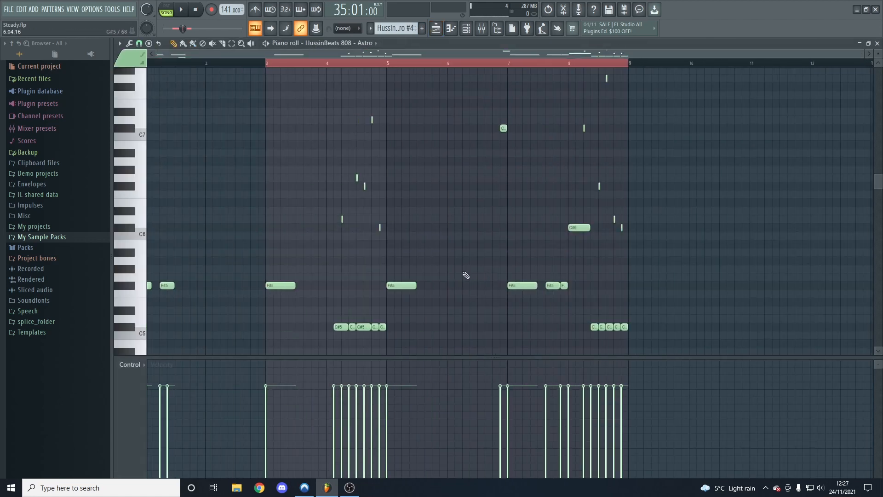
pyautogui.scroll(2, 477, 221)
pyautogui.press('space')
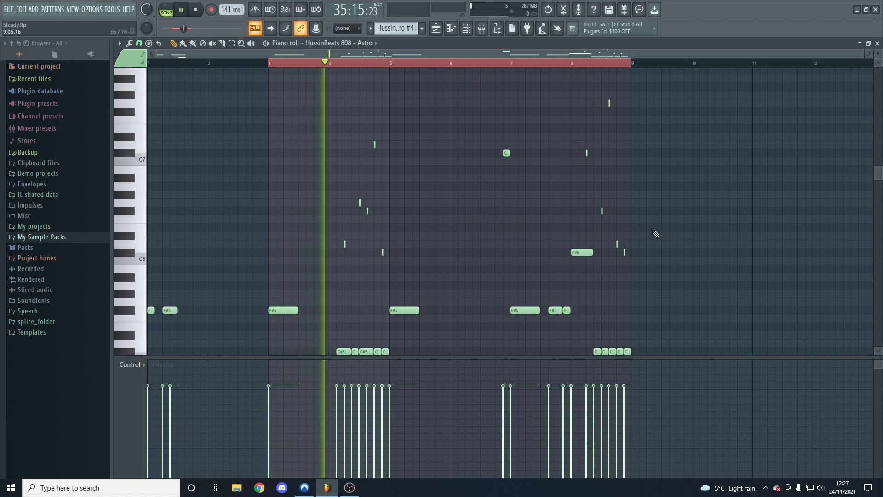
pyautogui.moveTo(876, 177); pyautogui.dragTo(877, 181)
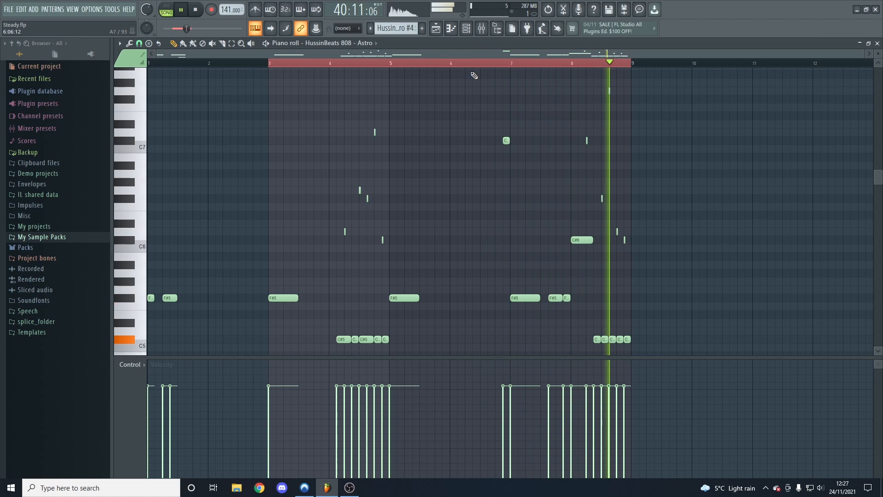
pyautogui.click(436, 29)
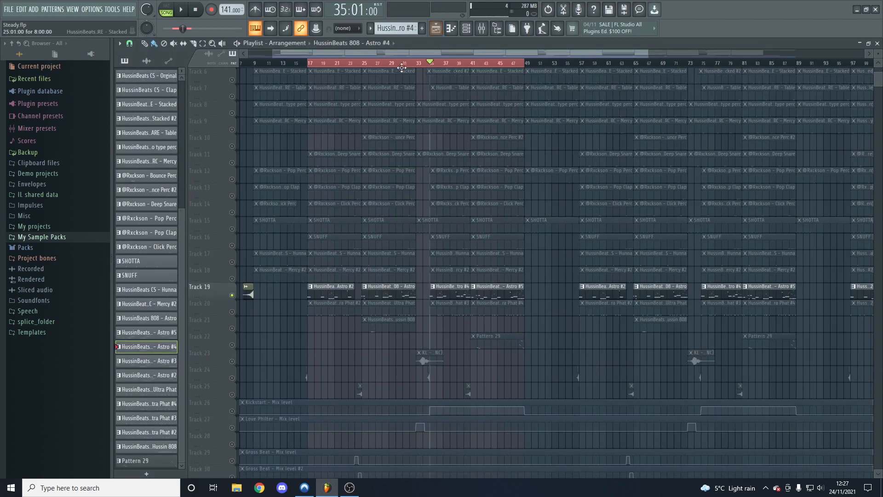
# Open Track 19's Astro #5 clip in the piano roll and play its 808 pattern through to bar 48.
pyautogui.doubleClick(488, 296)
pyautogui.press('space')
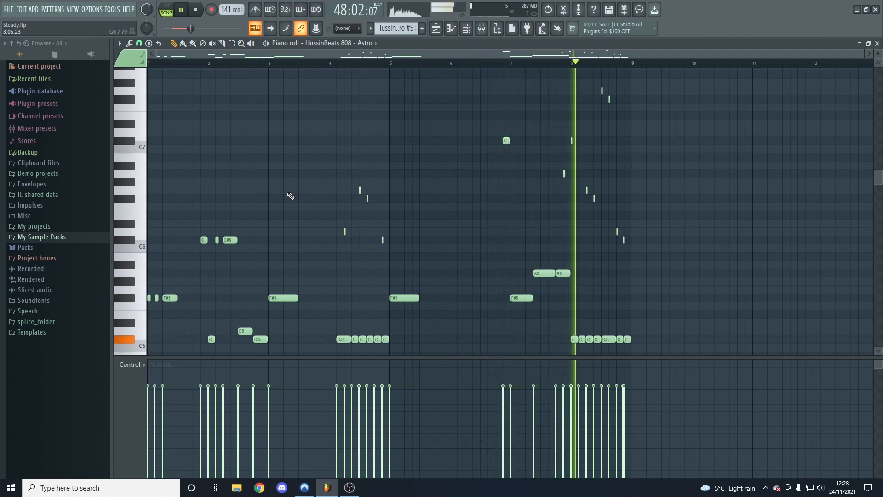
pyautogui.press('space')
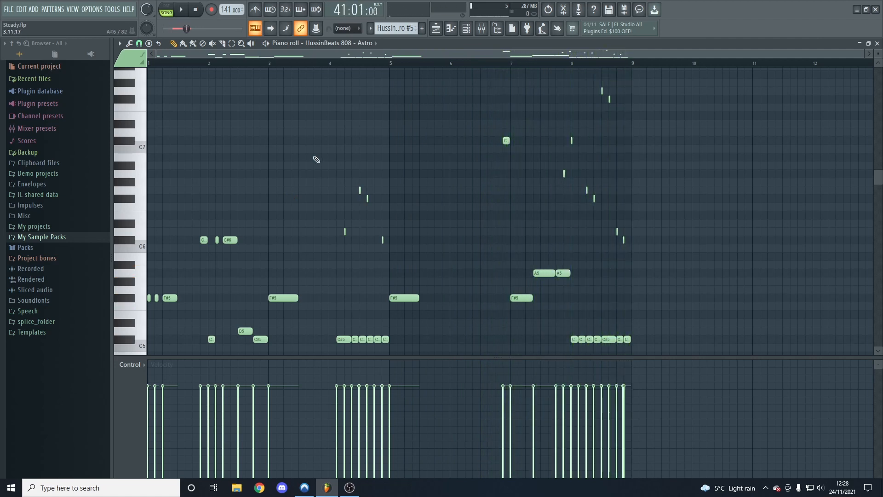
# Return to the playlist, unmute Track 21, and open its The Hussin 808 clip in the piano roll to view the notes.
pyautogui.click(438, 31)
pyautogui.scroll(-1, 490, 188)
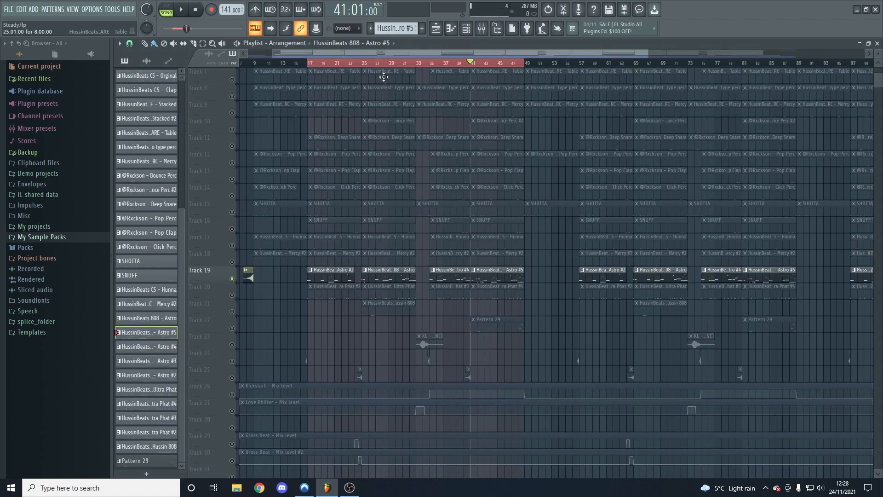
pyautogui.click(232, 312)
pyautogui.doubleClick(383, 311)
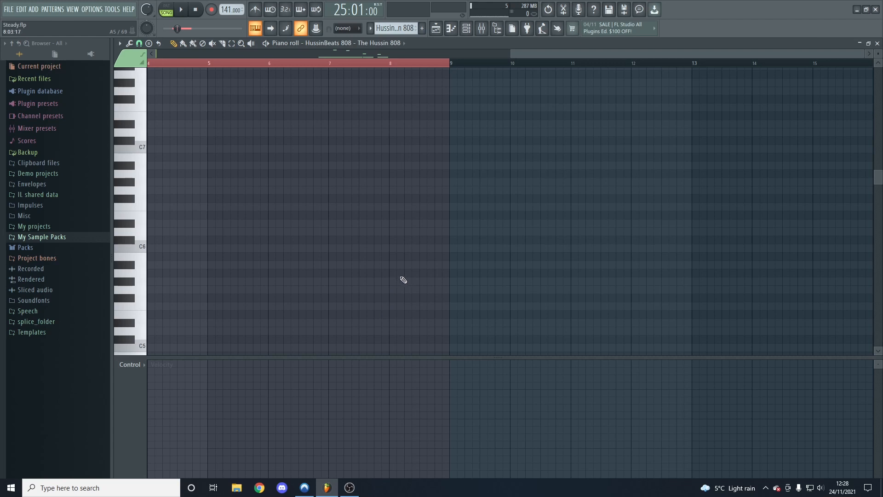
pyautogui.keyDown('ctrl'); pyautogui.rightClick(400, 277); pyautogui.keyUp('ctrl')
pyautogui.scroll(-4, 343, 258)
pyautogui.scroll(2, 368, 221)
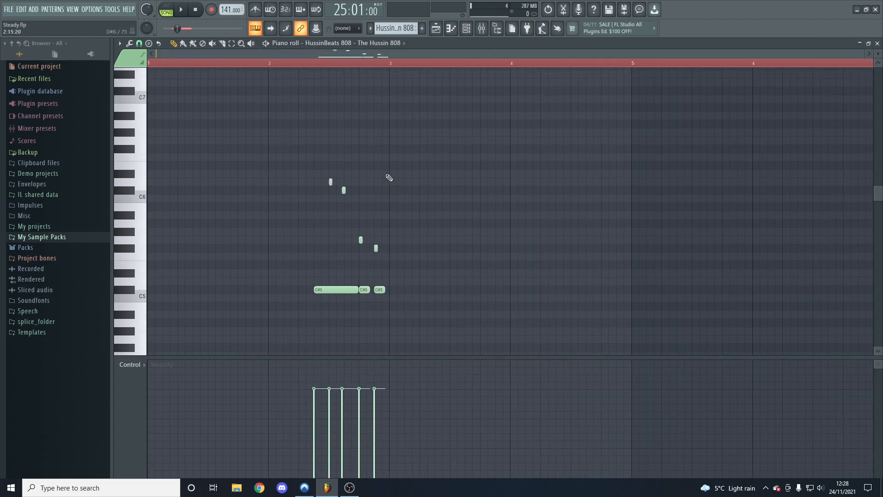
# Go back to the playlist and play Tracks 19 and 21 together from bar 25, stopping after bar 27.
pyautogui.click(437, 29)
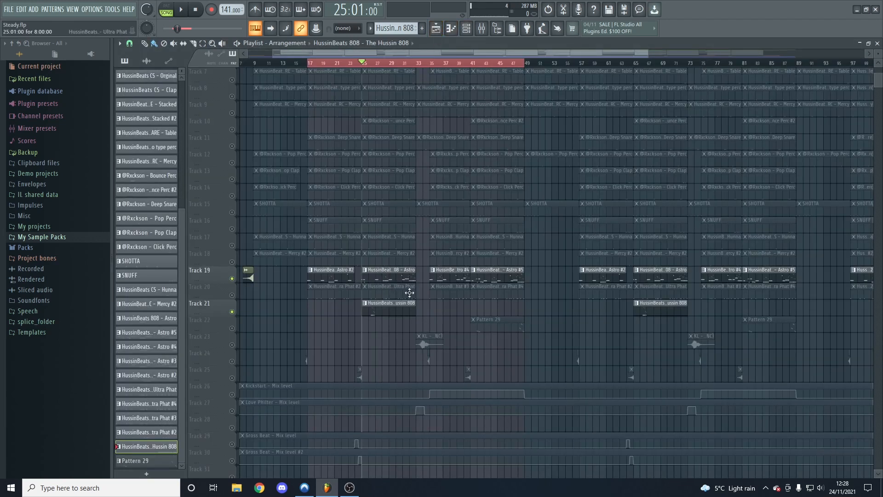
pyautogui.press('space')
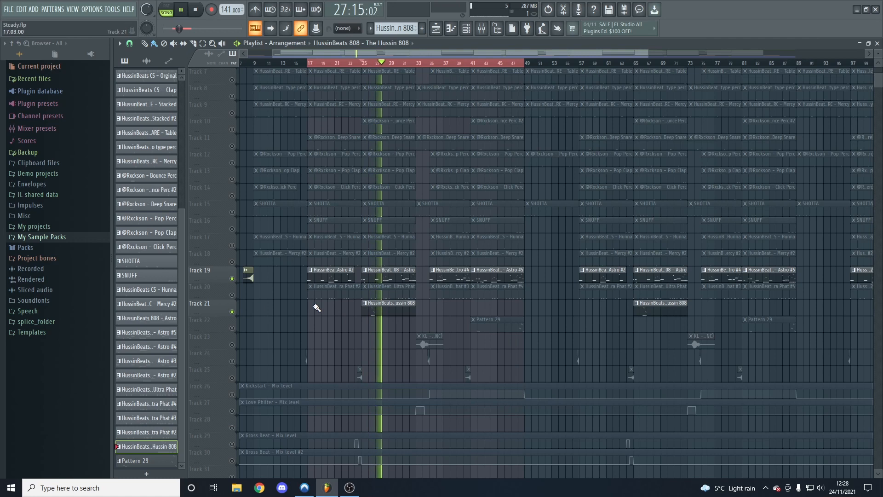
pyautogui.press('space')
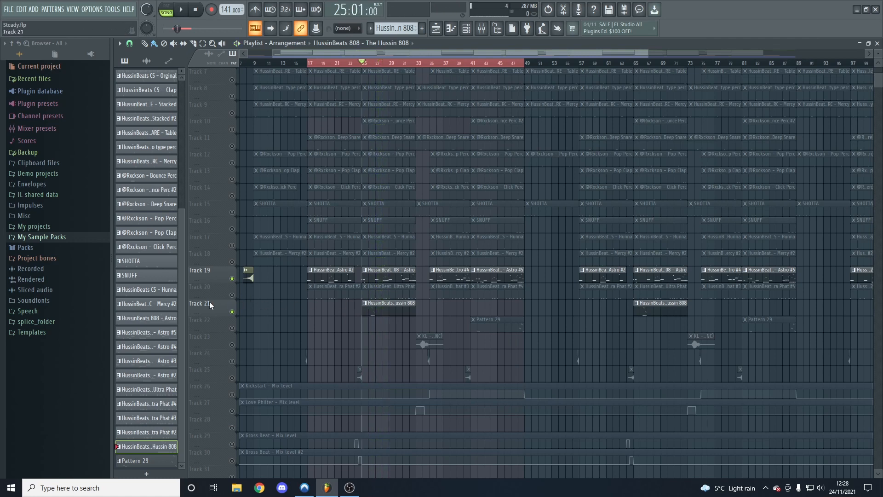
# Unmute the kick on Track 20, mute Tracks 19 and 21, and unmute the automation on Tracks 26, 27, 29 and 30.
pyautogui.click(233, 295)
pyautogui.click(232, 311)
pyautogui.click(233, 278)
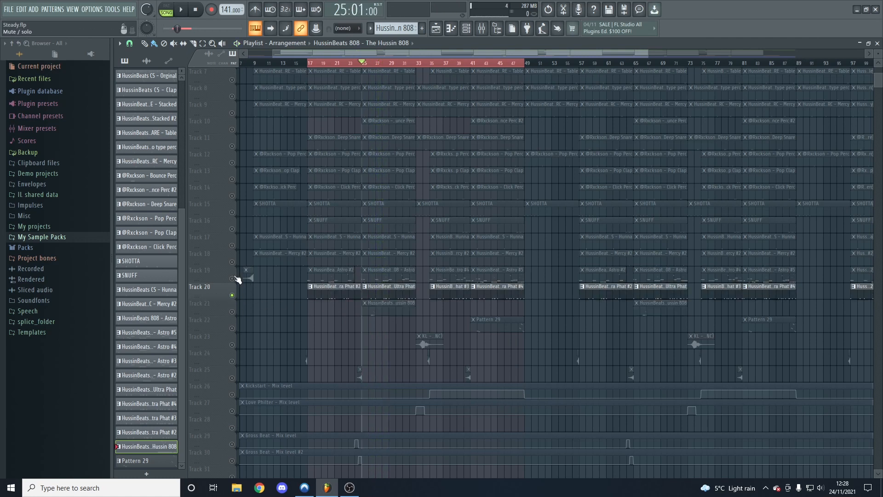
pyautogui.scroll(-1, 305, 353)
pyautogui.click(233, 378)
pyautogui.click(233, 394)
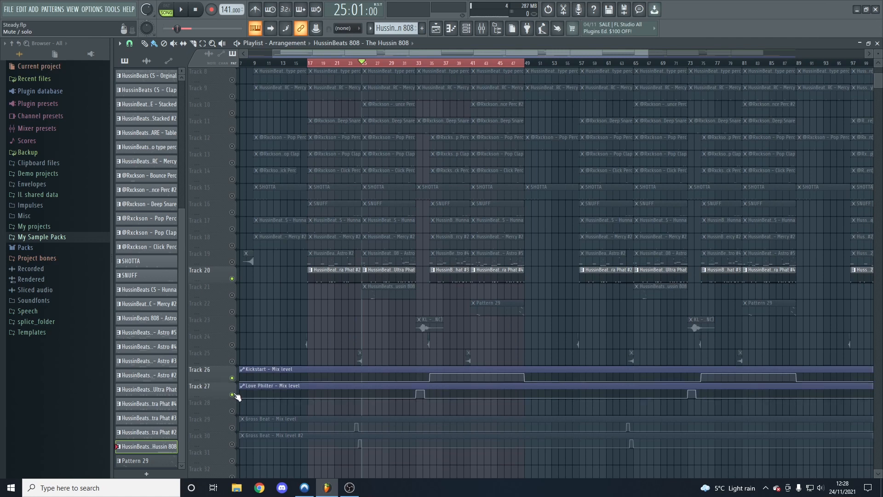
pyautogui.click(233, 428)
pyautogui.click(233, 444)
# Open Track 20's Ultra Phat kick clip at bar 25, play it through bar 32, and return to the playlist.
pyautogui.doubleClick(374, 275)
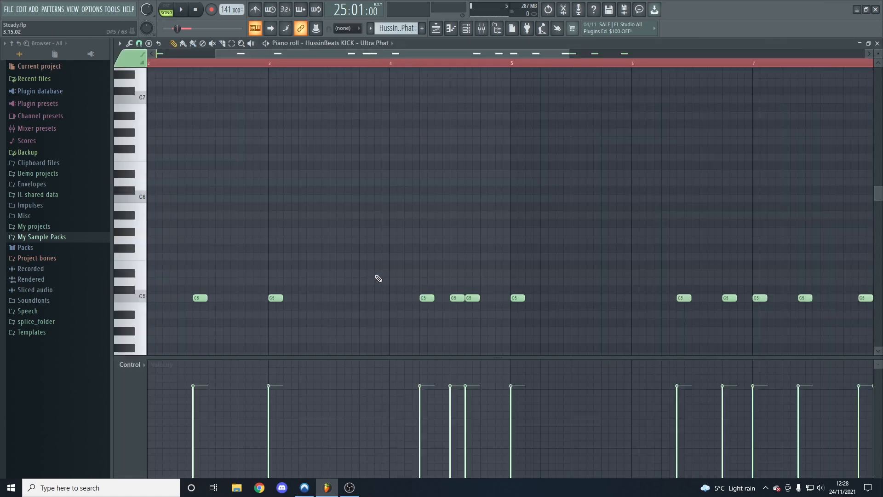
pyautogui.press('space')
pyautogui.scroll(-2, 414, 257)
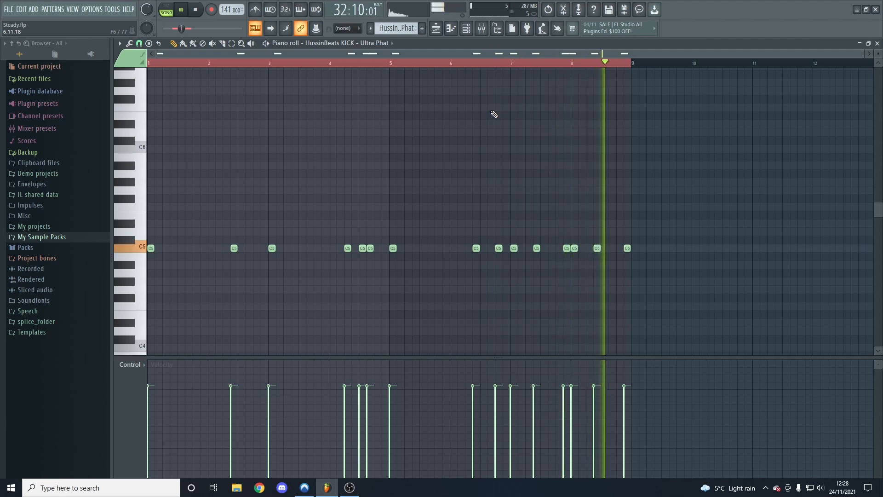
pyautogui.click(436, 29)
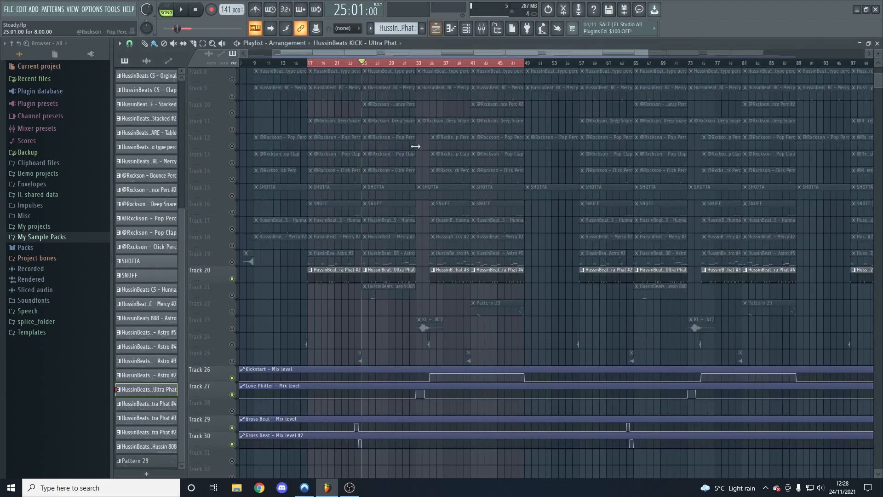
# View Track 20's Ultra Phat #2 kick clip at bar 17 in the piano roll, return to the playlist, and reposition the playhead.
pyautogui.doubleClick(307, 268)
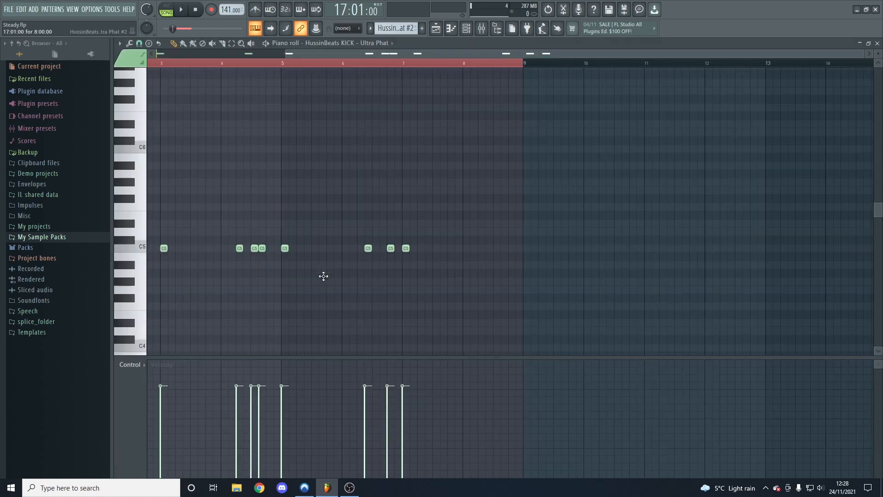
pyautogui.click(436, 30)
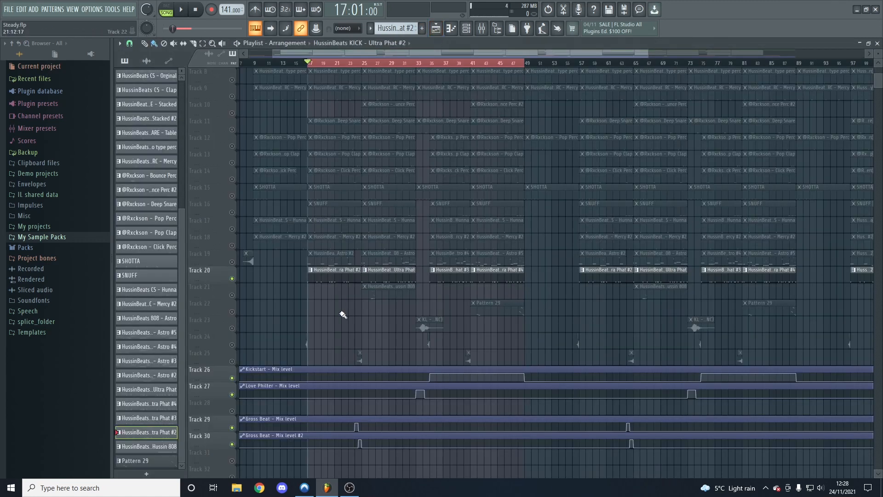
pyautogui.click(363, 65)
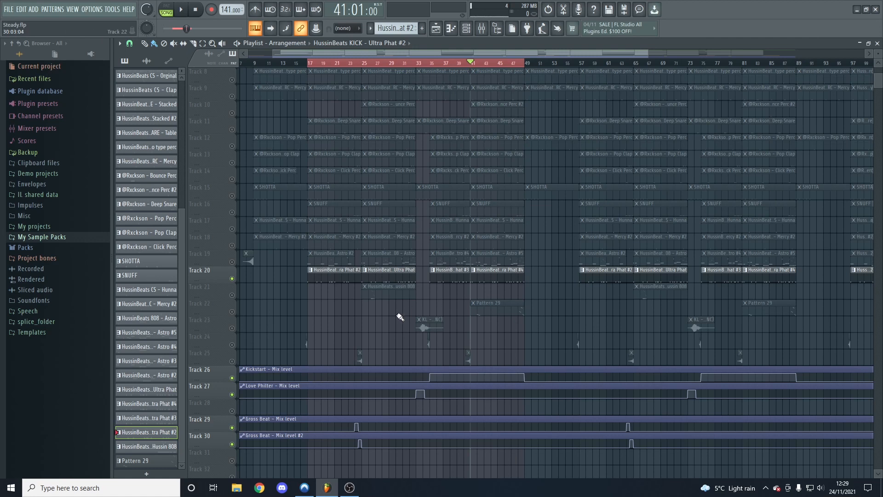
# Unmute Track 22, mute Track 20, and open Pattern 29 in the piano roll to play its opening and closing Synth 808 notes.
pyautogui.click(232, 312)
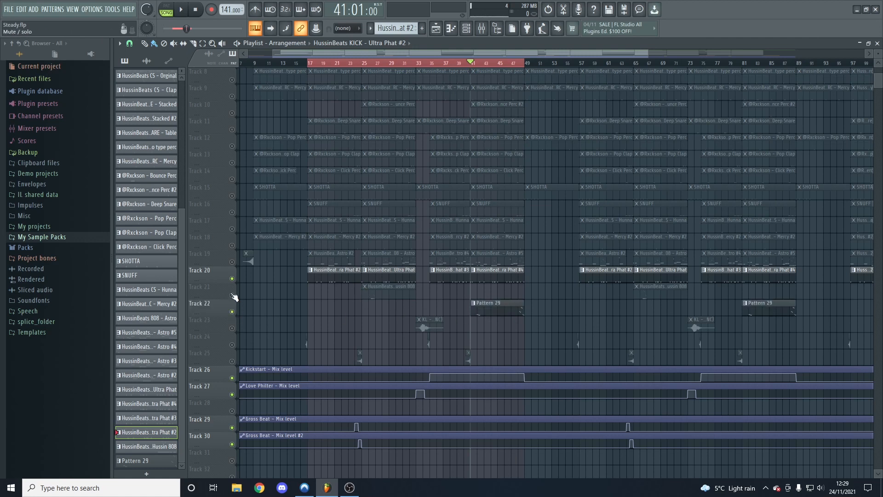
pyautogui.click(233, 279)
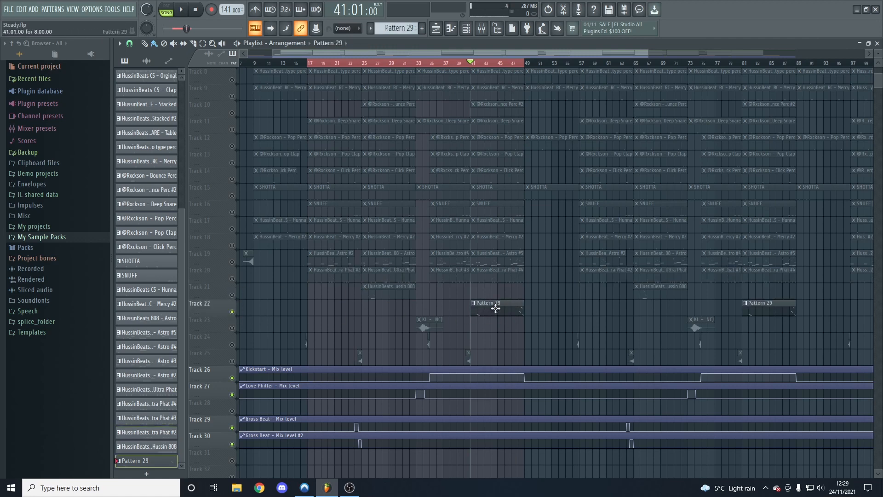
pyautogui.doubleClick(495, 308)
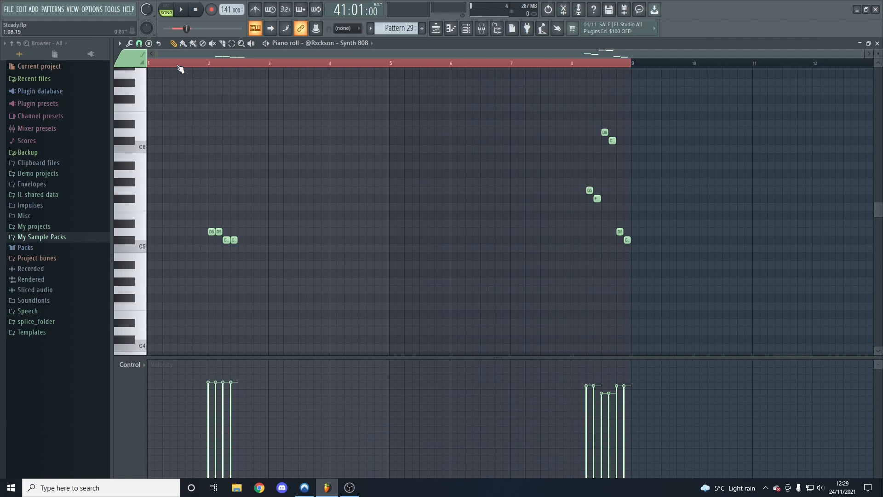
pyautogui.press('space')
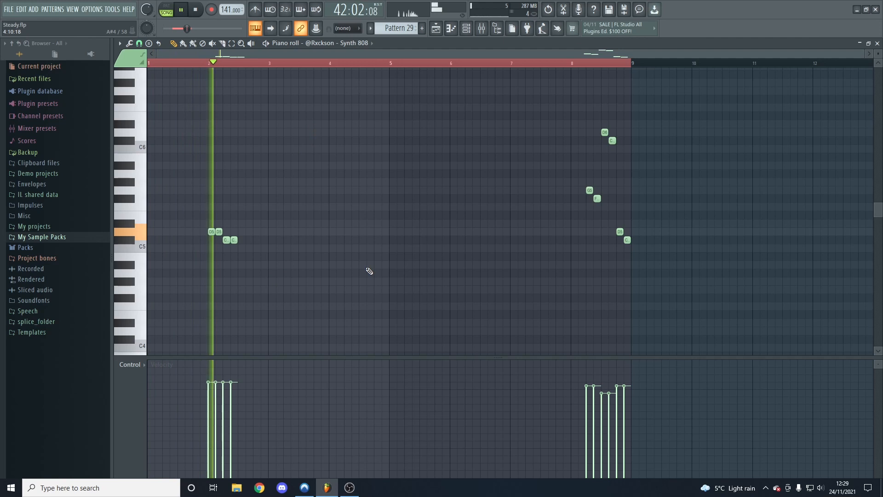
pyautogui.click(572, 63)
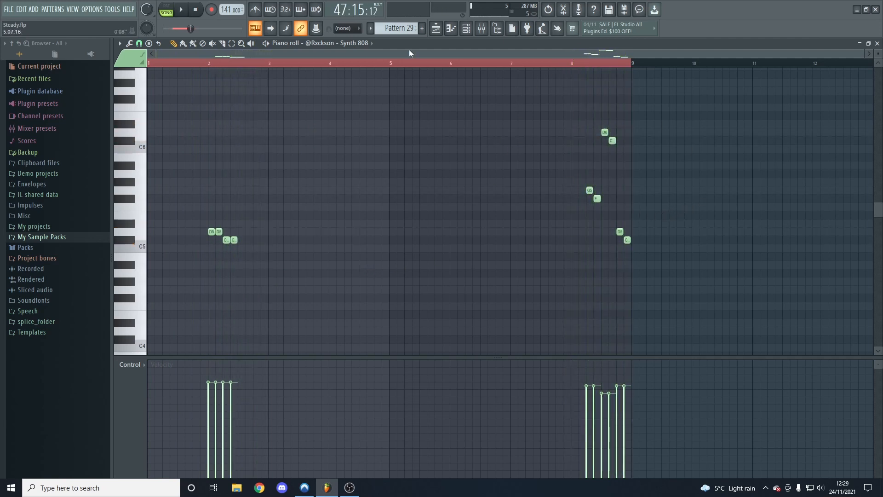
# Return to the playlist, move the playhead to bar 33, mute Track 22, and unmute Track 25.
pyautogui.click(437, 28)
pyautogui.click(421, 65)
pyautogui.scroll(-5, 524, 324)
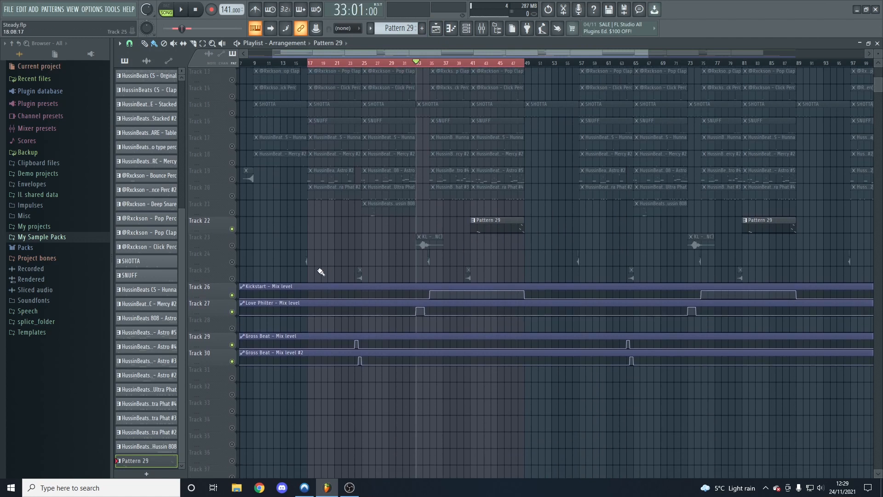
pyautogui.scroll(3, 277, 296)
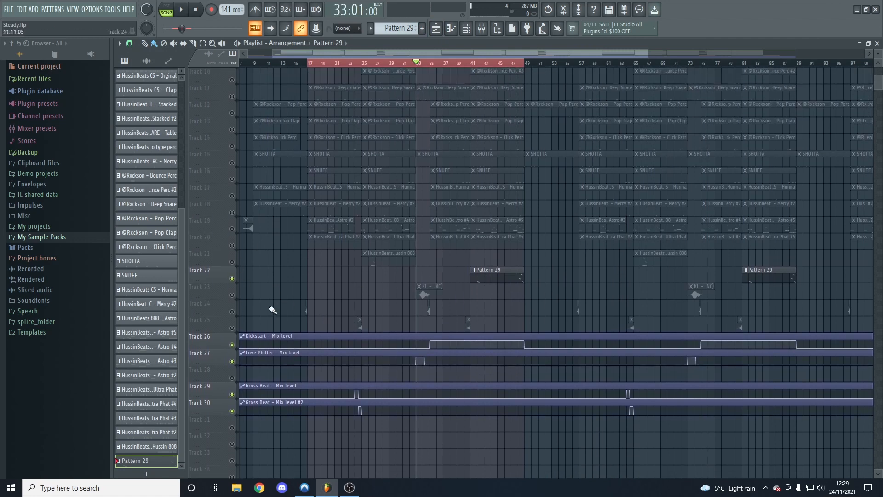
pyautogui.click(232, 278)
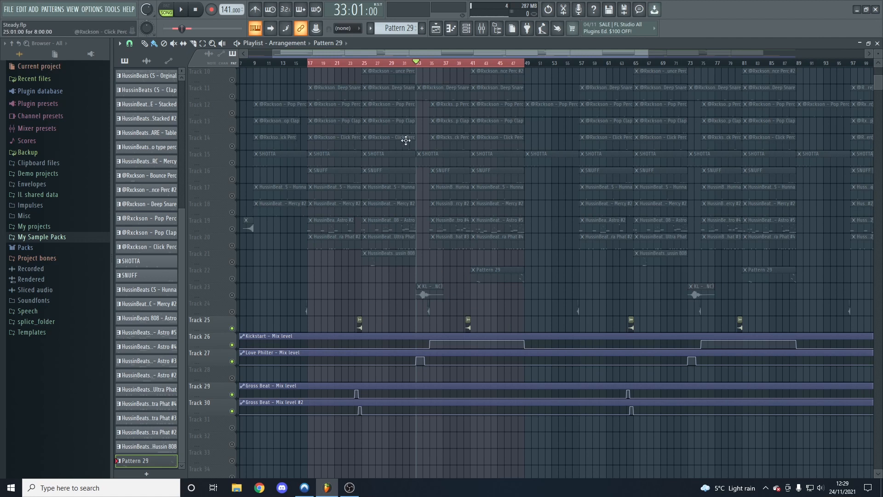
# Move the playhead to bar 23 and unmute all playlist tracks.
pyautogui.click(361, 63)
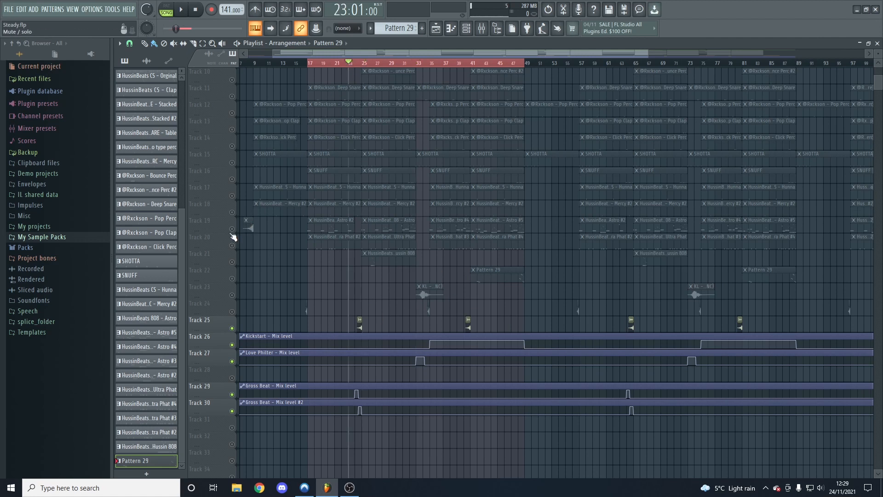
pyautogui.rightClick(234, 228)
pyautogui.rightClick(234, 229)
# Play the full arrangement through the Gross Beat automation from around bar 24 into bar 25, then stop playback.
pyautogui.scroll(-3, 334, 294)
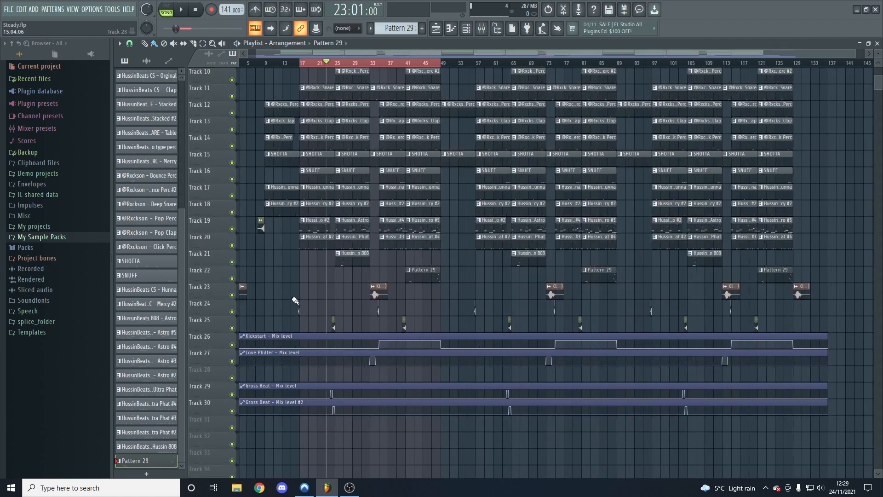
pyautogui.scroll(4, 331, 62)
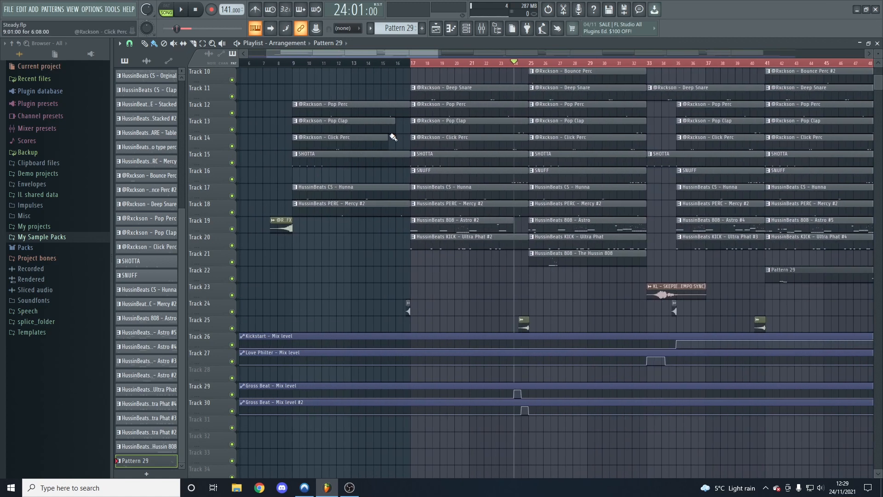
pyautogui.scroll(3, 613, 363)
pyautogui.press('space')
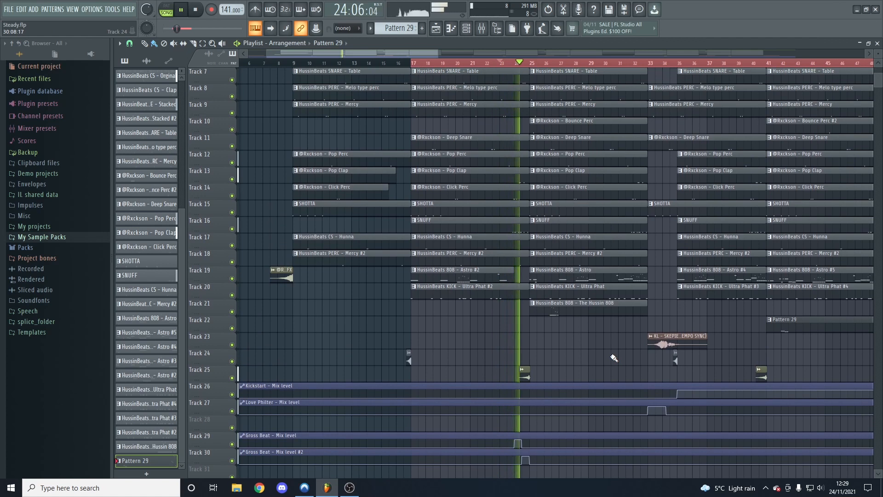
pyautogui.scroll(-2, 612, 356)
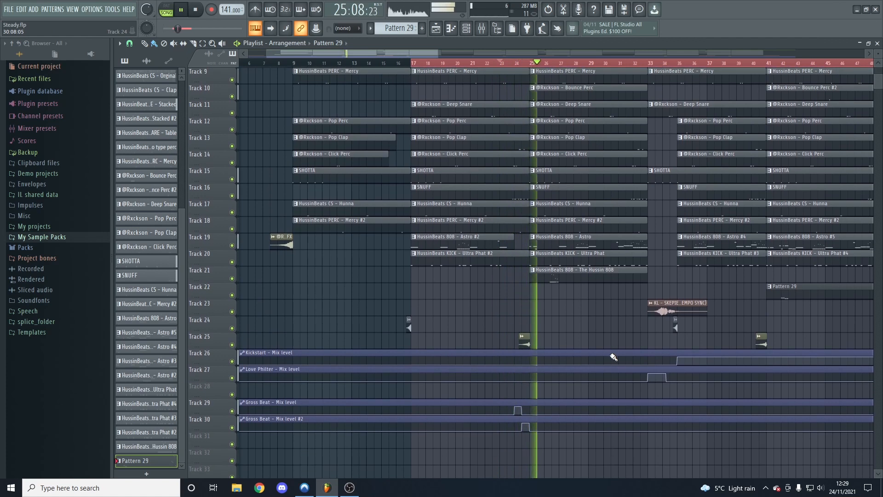
pyautogui.press('space')
# Place the playhead at bar 32 and play the full arrangement through the transition to bar 37, then stop.
pyautogui.scroll(-3, 679, 276)
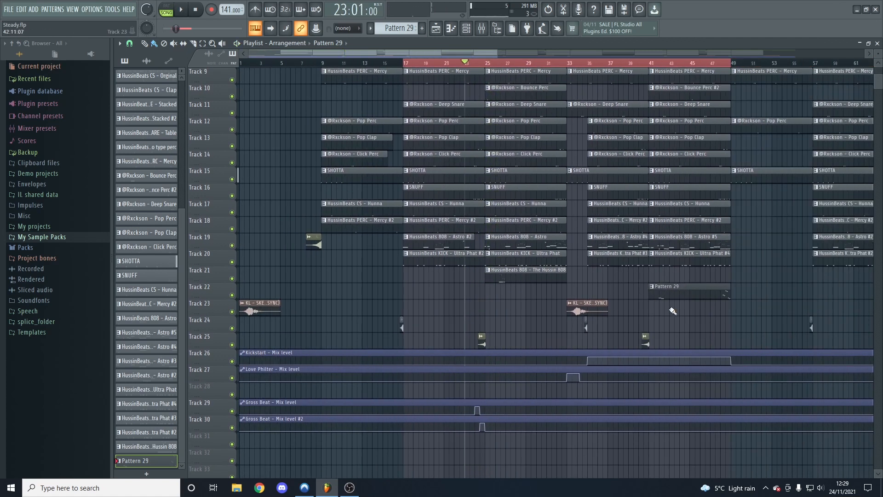
pyautogui.click(536, 63)
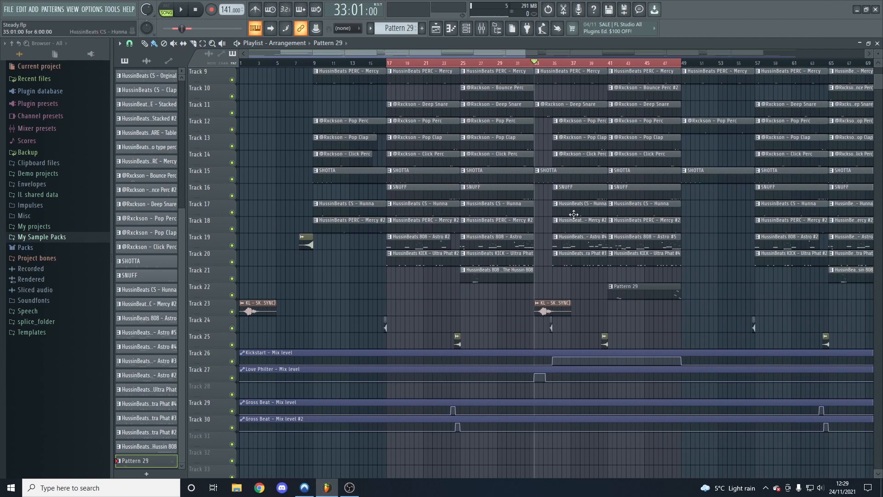
pyautogui.scroll(3, 573, 214)
pyautogui.click(483, 63)
pyautogui.scroll(2, 818, 107)
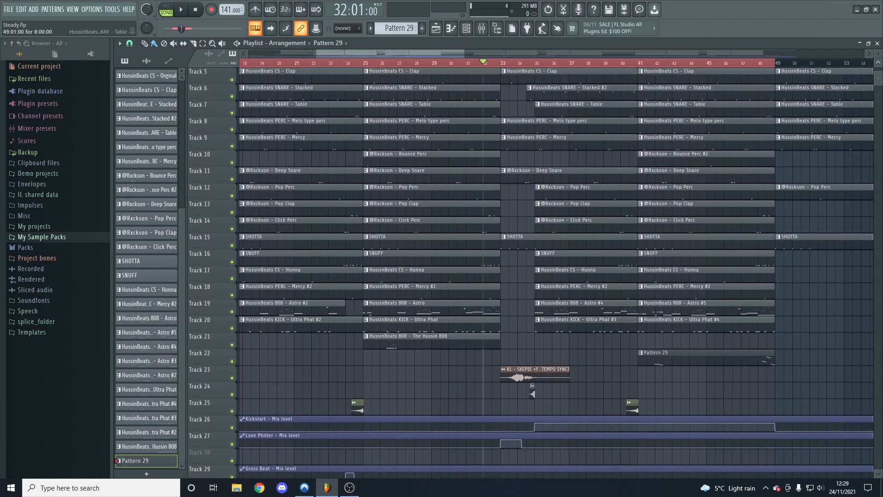
pyautogui.scroll(-4, 743, 171)
pyautogui.scroll(2, 652, 209)
pyautogui.press('space')
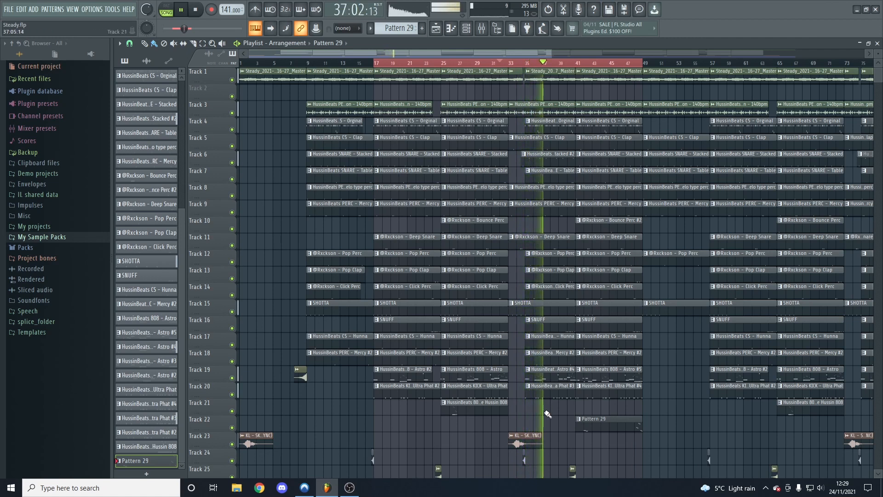
pyautogui.press('space')
# Clear the time selection over bars 17 to 49, set the playhead to bar 33, and bring the whole arrangement into view.
pyautogui.scroll(-5, 561, 396)
pyautogui.scroll(-2, 582, 417)
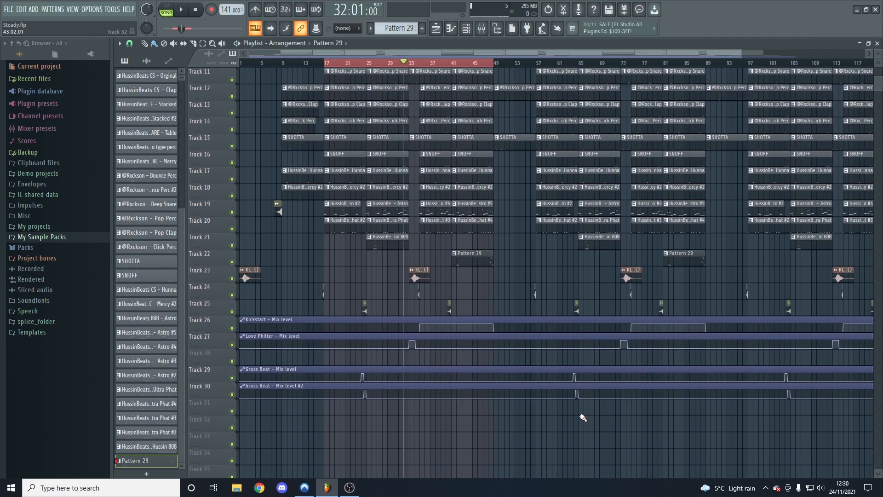
pyautogui.click(404, 68)
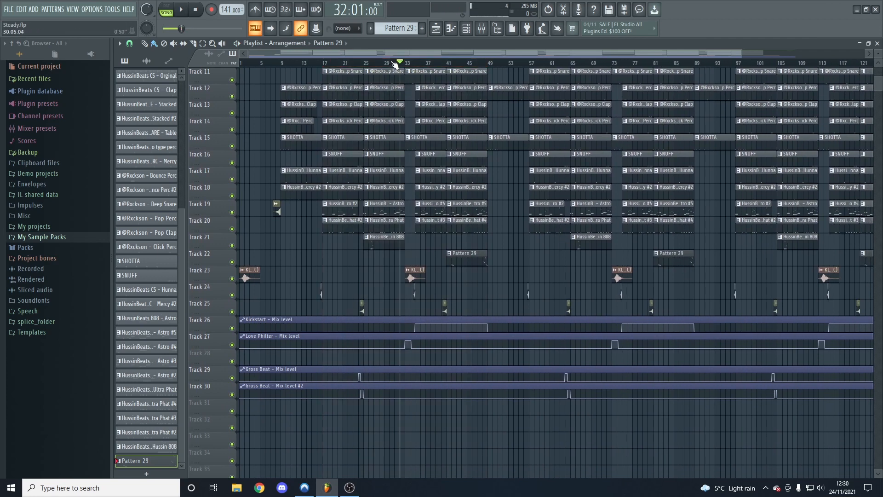
pyautogui.click(405, 63)
pyautogui.scroll(4, 414, 221)
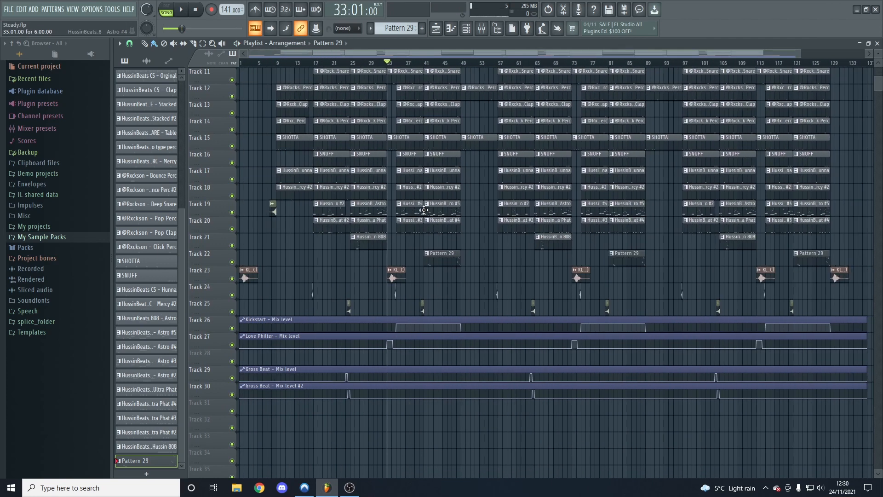
pyautogui.scroll(3, 408, 224)
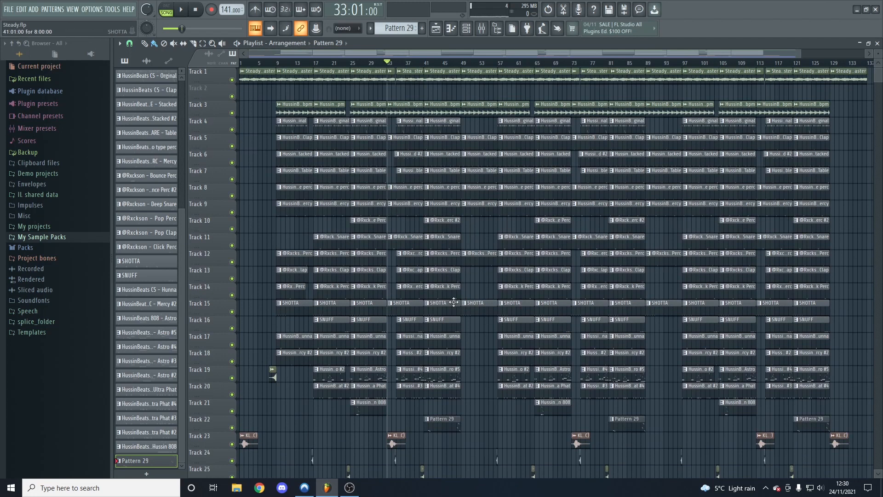
# Examine the Kickstart plugin on the Melody mixer track and its Mix level automation on playlist track 26.
pyautogui.scroll(-7, 407, 315)
pyautogui.scroll(3, 414, 363)
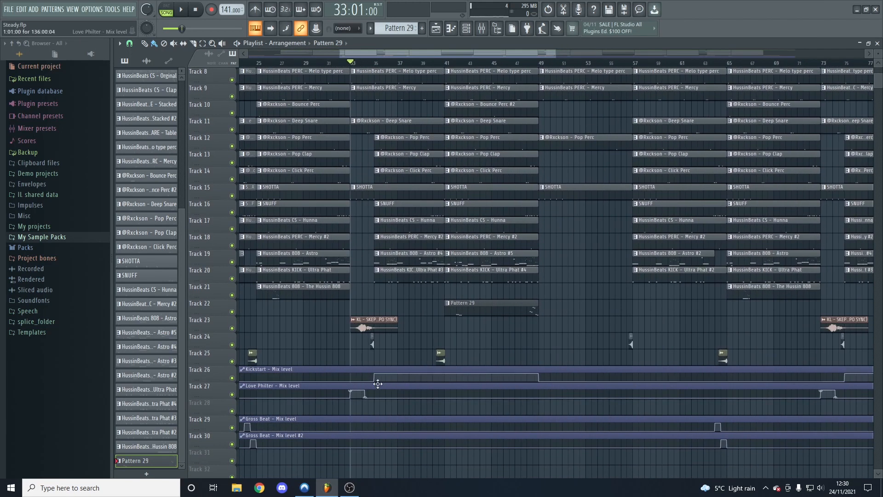
pyautogui.scroll(-3, 382, 364)
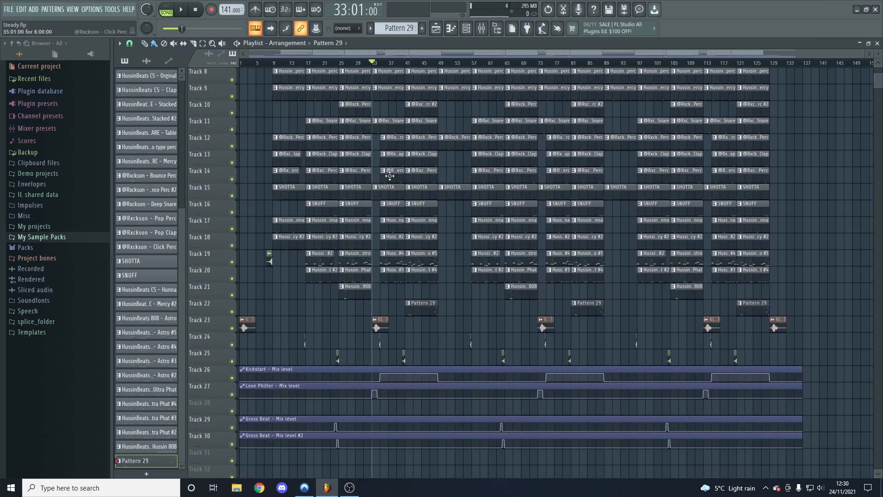
pyautogui.click(482, 28)
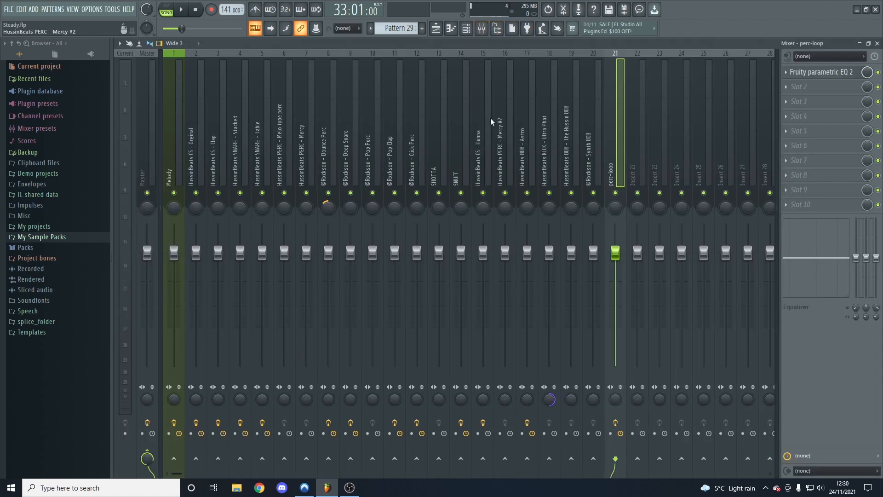
pyautogui.click(182, 139)
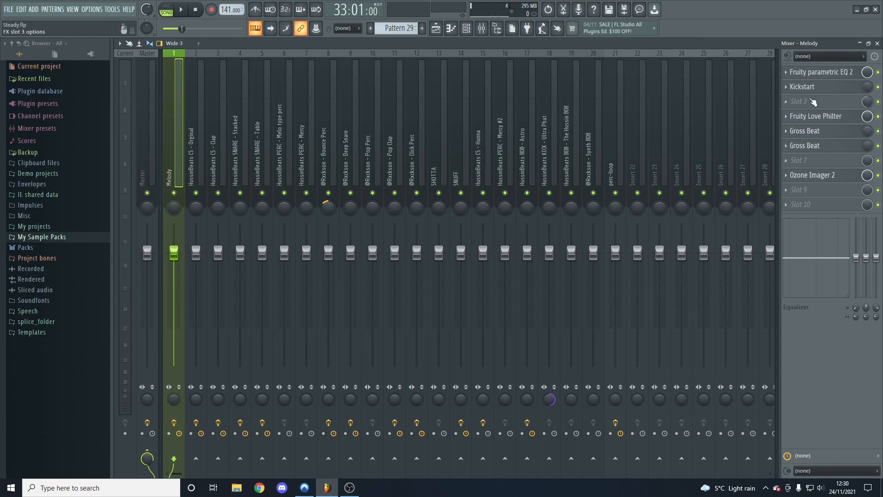
pyautogui.click(812, 87)
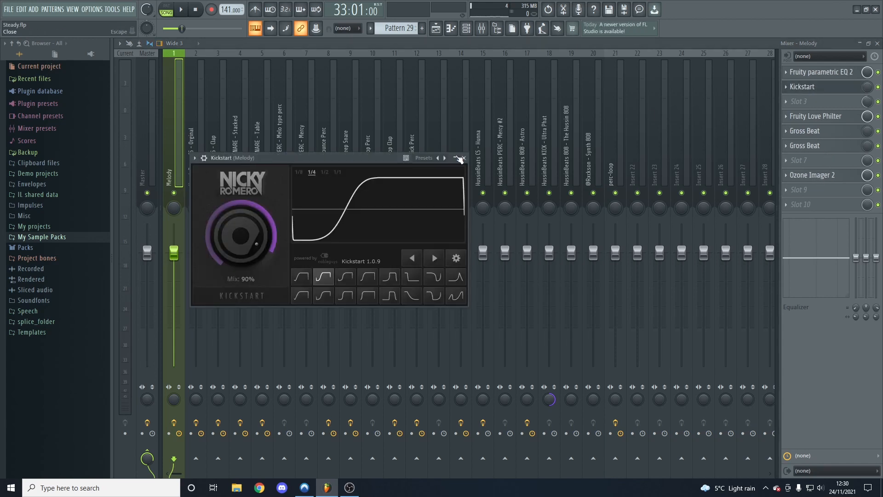
pyautogui.click(436, 29)
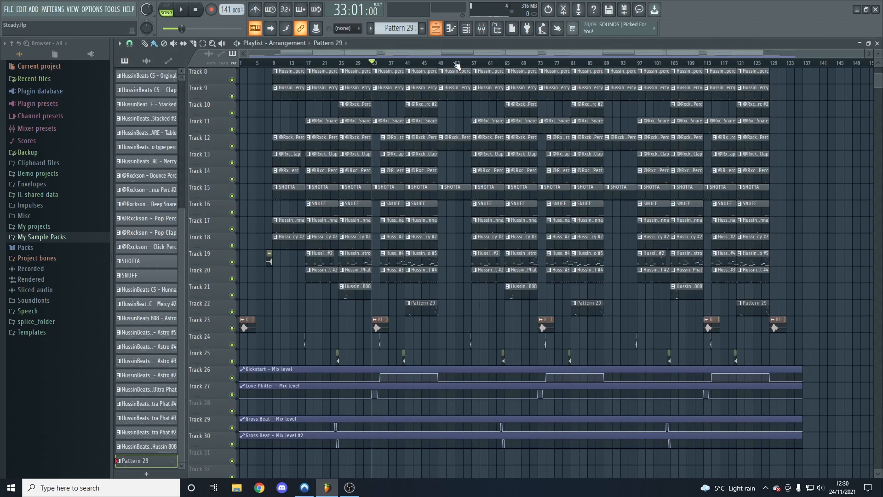
pyautogui.scroll(-3, 329, 323)
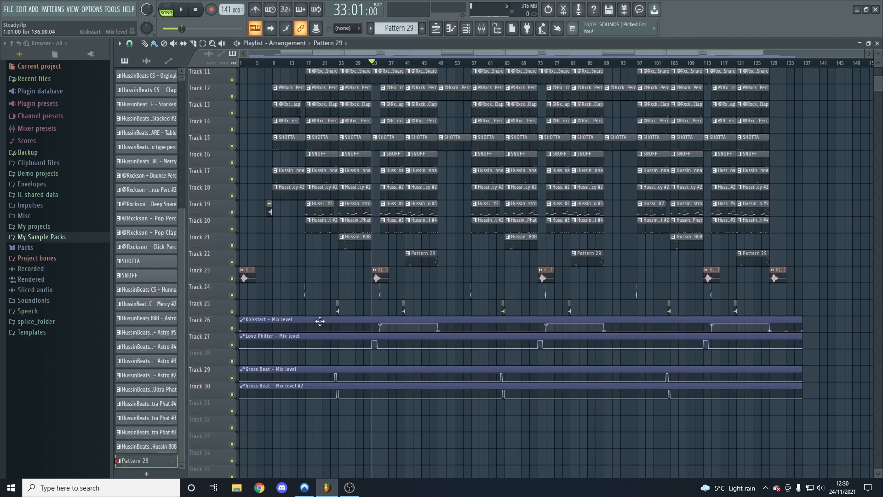
pyautogui.scroll(4, 285, 363)
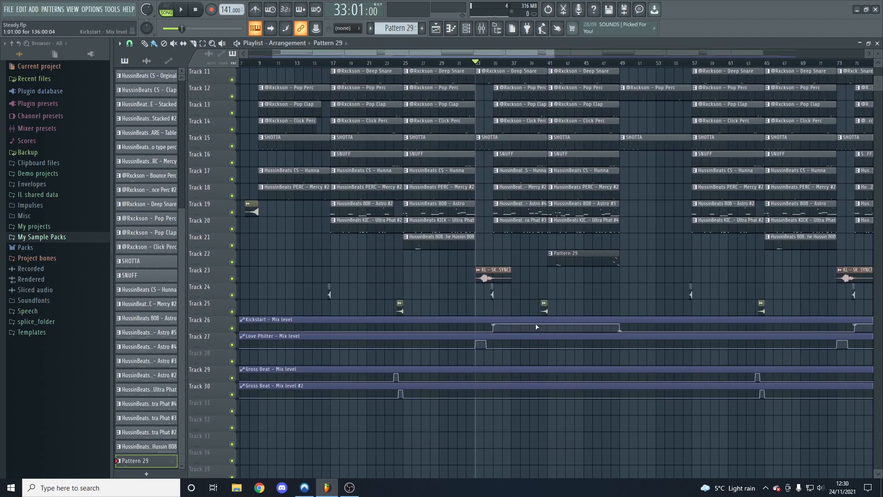
pyautogui.scroll(-1, 581, 337)
pyautogui.scroll(-1, 414, 357)
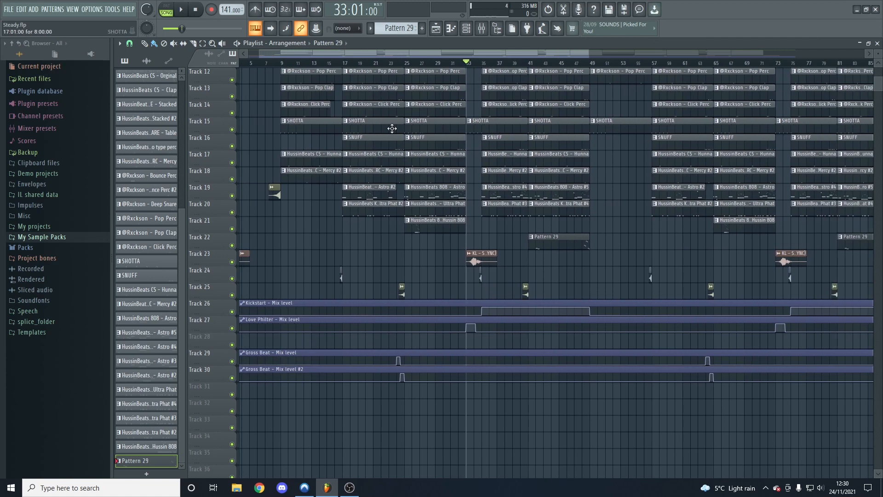
# Place the playhead at bar 23, play the arrangement up to the Gross Beat automation, then stop playback.
pyautogui.click(389, 63)
pyautogui.scroll(3, 394, 63)
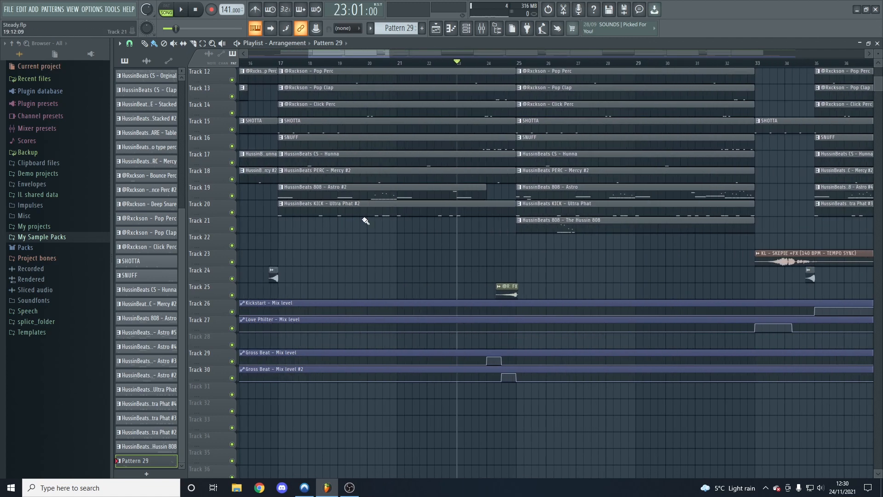
pyautogui.press('space')
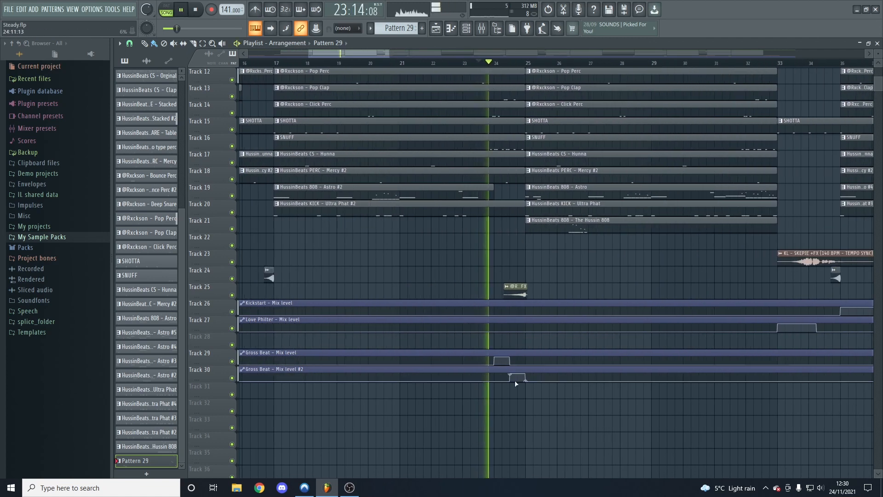
pyautogui.press('space')
pyautogui.scroll(-2, 519, 162)
# Open the first Gross Beat on the Melody mixer track and look through its preset list without choosing one.
pyautogui.click(484, 29)
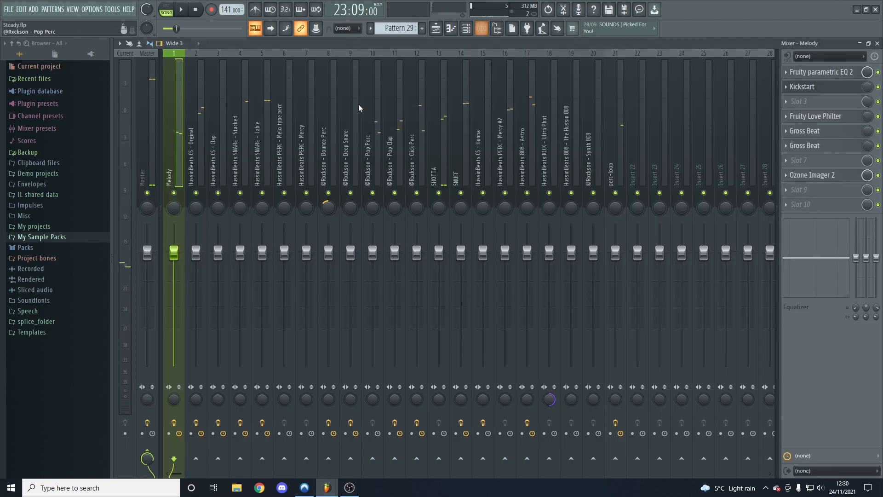
pyautogui.click(823, 133)
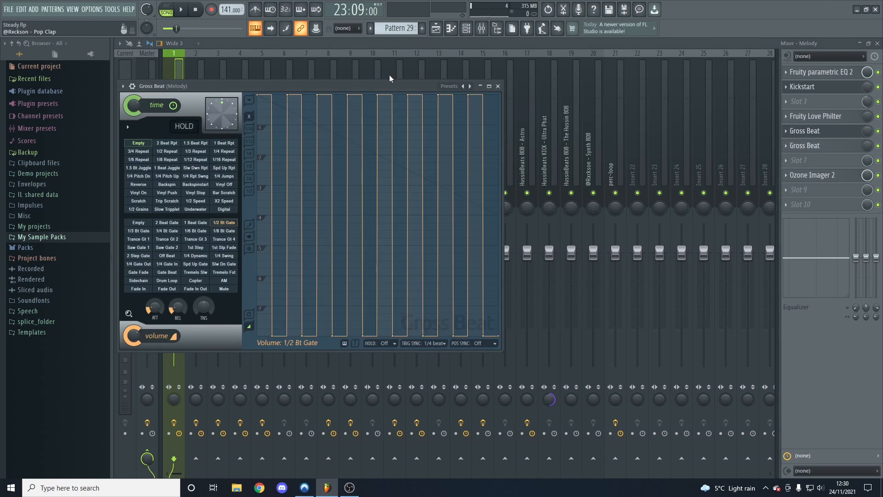
pyautogui.moveTo(357, 87); pyautogui.dragTo(428, 103)
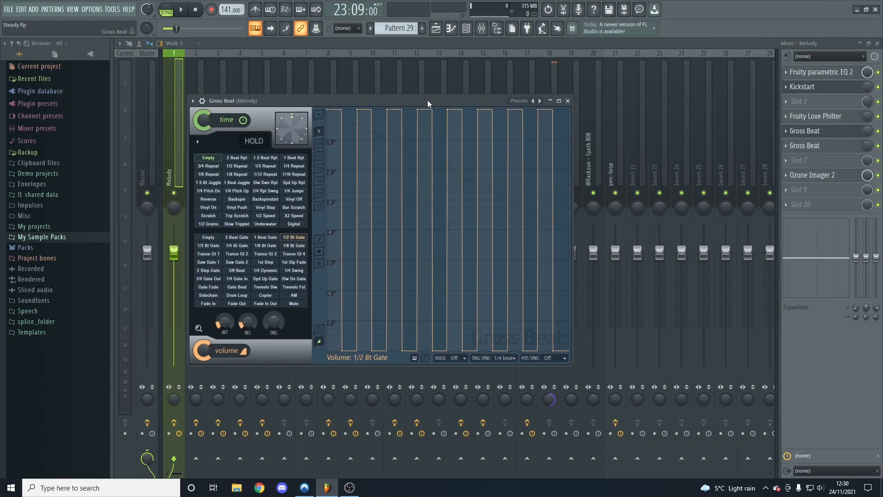
pyautogui.click(521, 100)
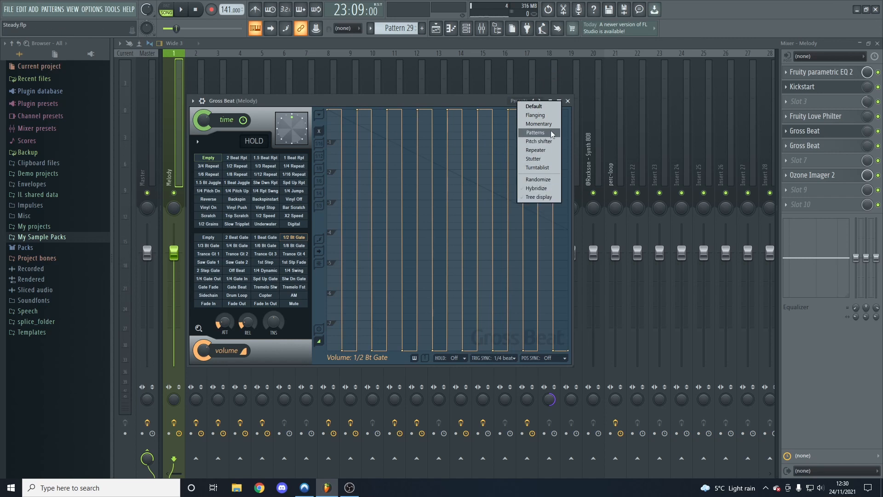
pyautogui.click(444, 104)
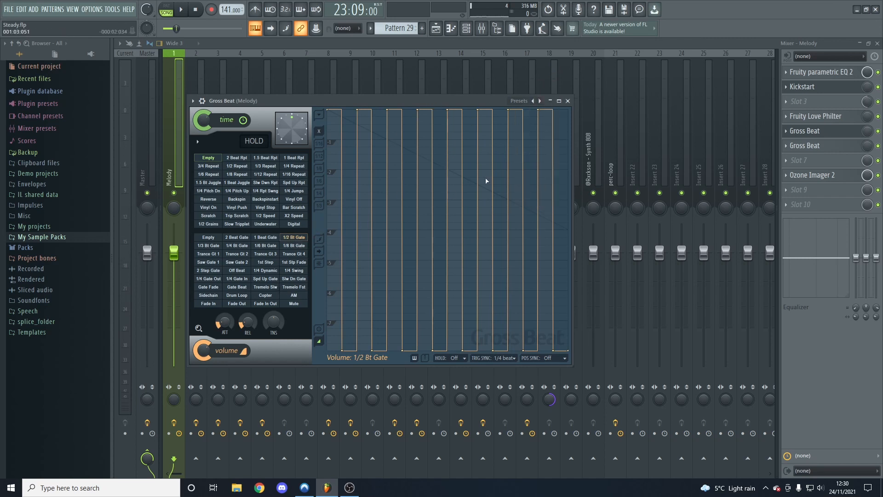
# Close the first Gross Beat, inspect the second one's volume gate pattern on the Melody track, and close it.
pyautogui.click(568, 101)
pyautogui.click(816, 147)
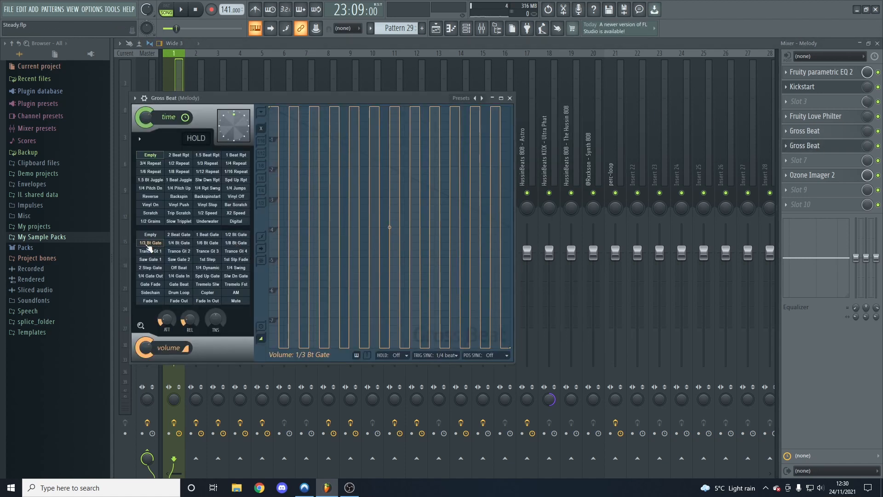
pyautogui.click(510, 99)
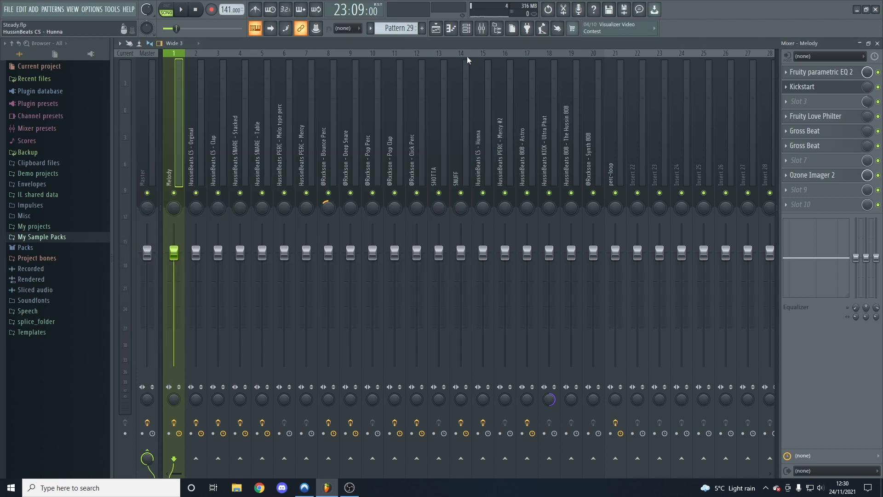
# Return to the playlist and play the arrangement from bar 23 through both Gross Beat automation sections, then stop.
pyautogui.click(441, 30)
pyautogui.scroll(3, 524, 313)
pyautogui.press('space')
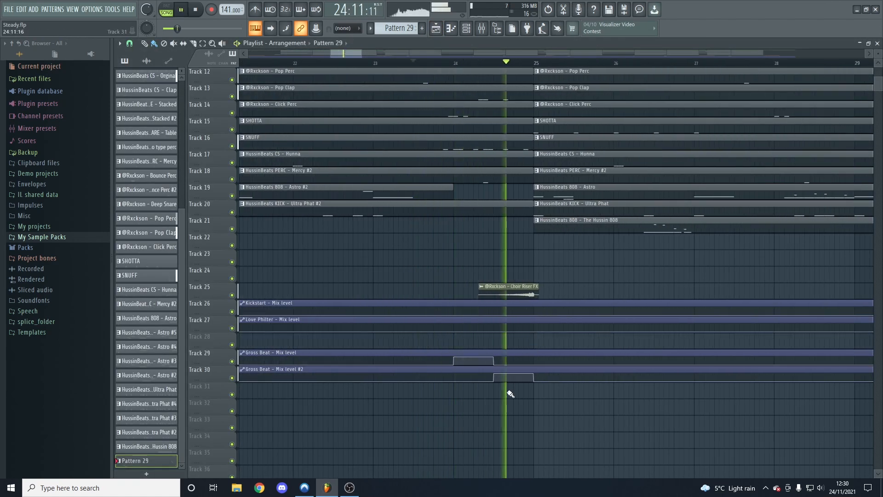
pyautogui.press('space')
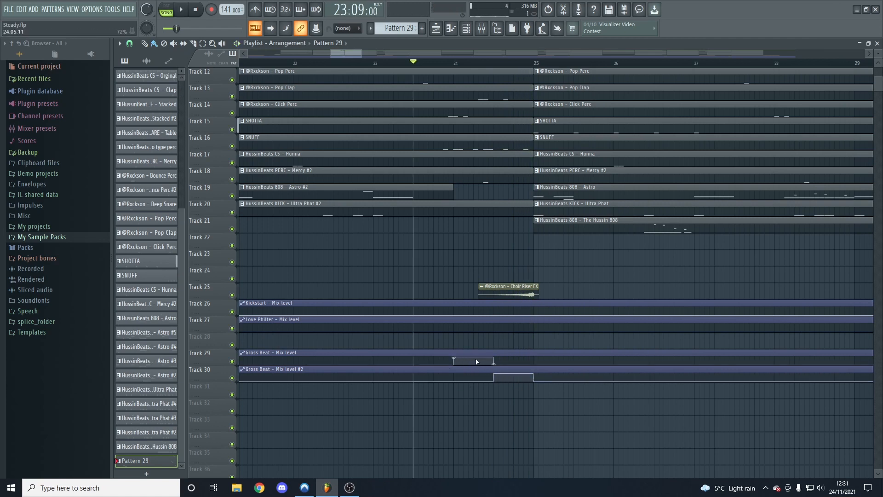
# Bring the whole arrangement into view and return the playhead to bar 1.
pyautogui.scroll(-8, 492, 276)
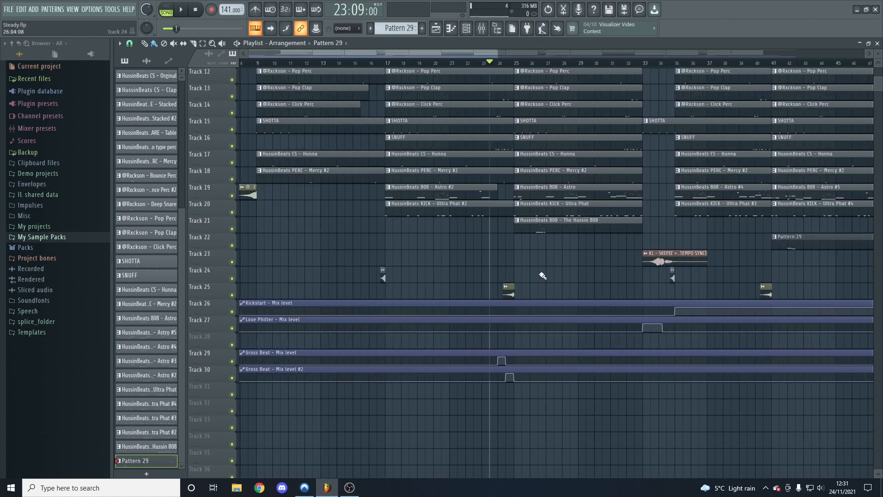
pyautogui.scroll(-1, 562, 342)
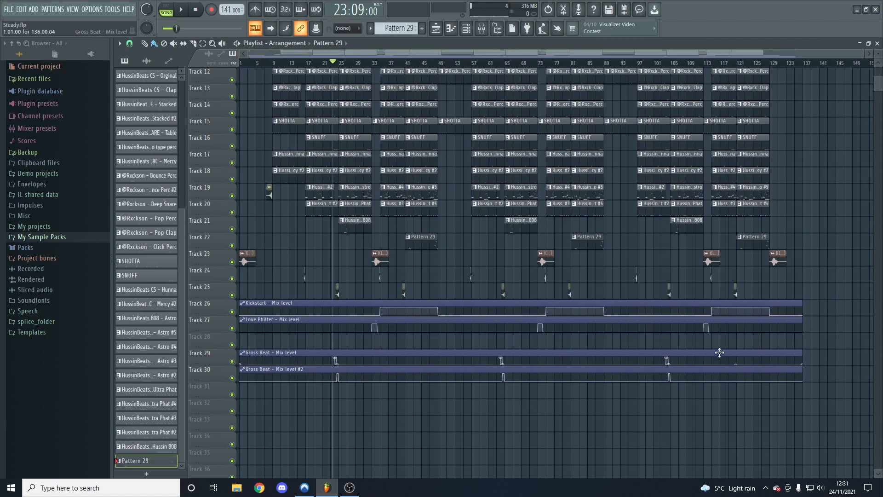
pyautogui.scroll(4, 804, 347)
pyautogui.click(245, 60)
# Show the Master mixer track's effect chain with Fruity soft clipper, then go back to the playlist.
pyautogui.click(483, 29)
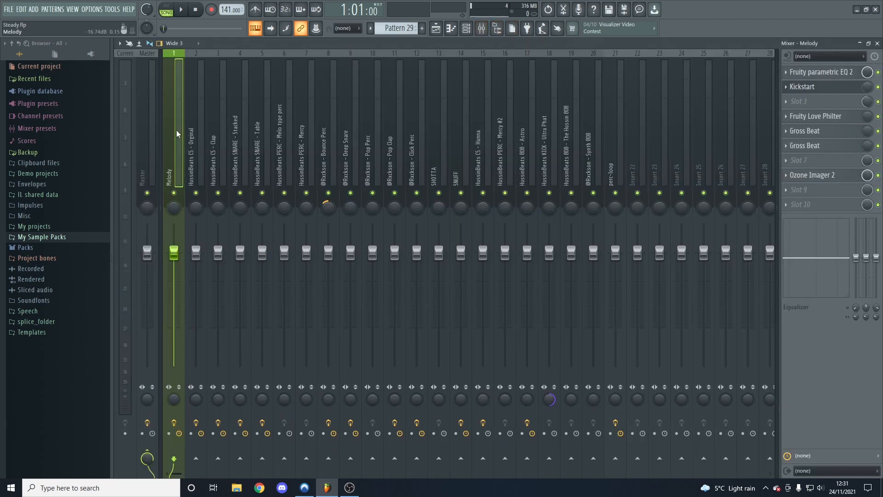
pyautogui.click(141, 134)
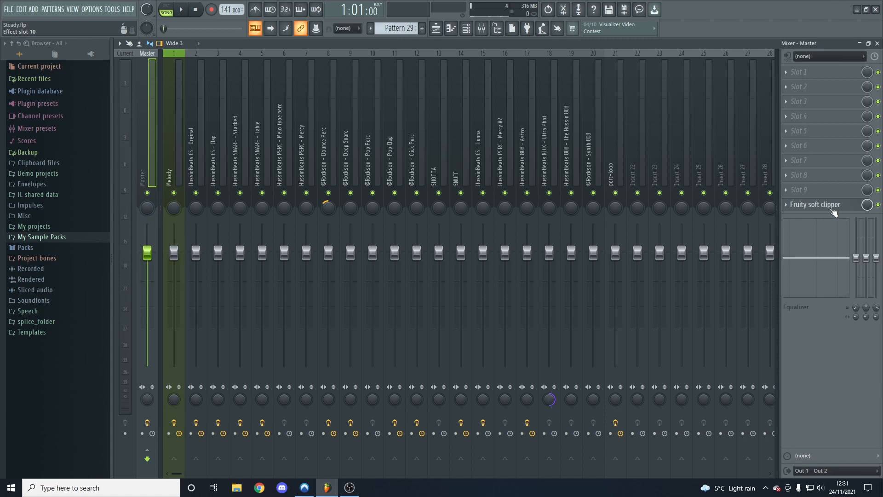
pyautogui.click(437, 28)
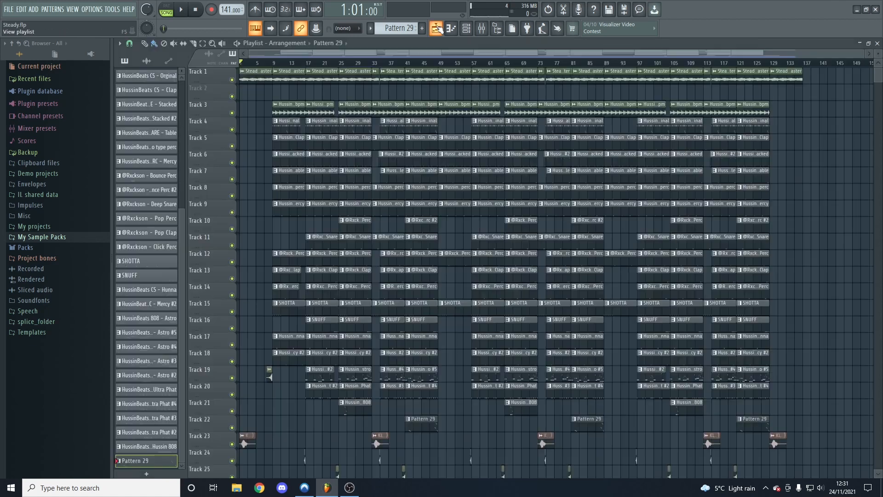
# Open the Ultra Phat kick pattern at bar 25, shift all its notes down two semitones, and move them back to C5.
pyautogui.scroll(-3, 460, 206)
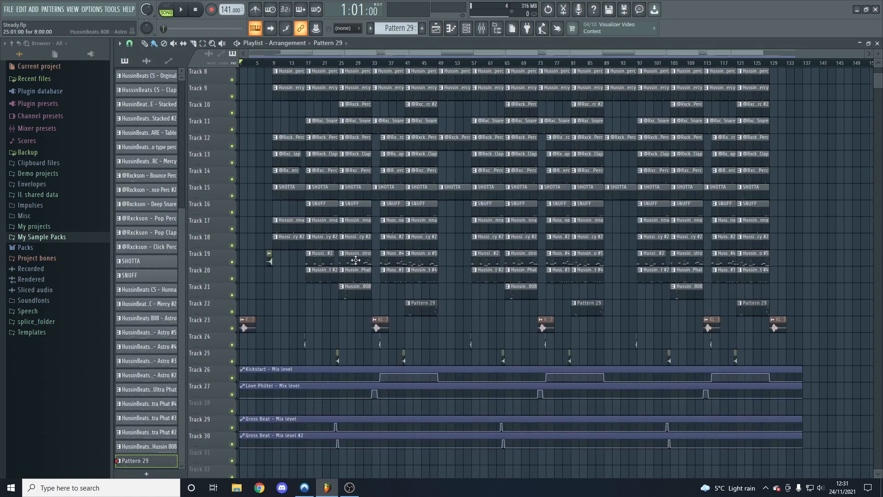
pyautogui.doubleClick(356, 274)
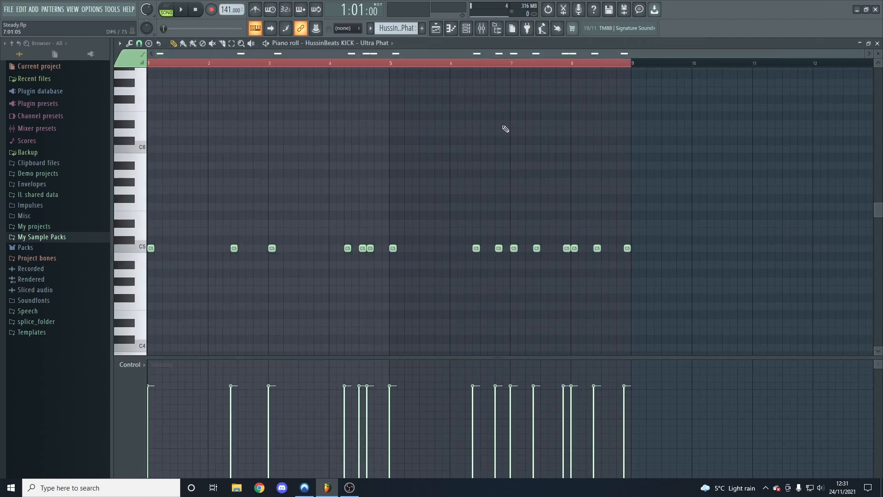
pyautogui.moveTo(775, 211); pyautogui.dragTo(120, 289)
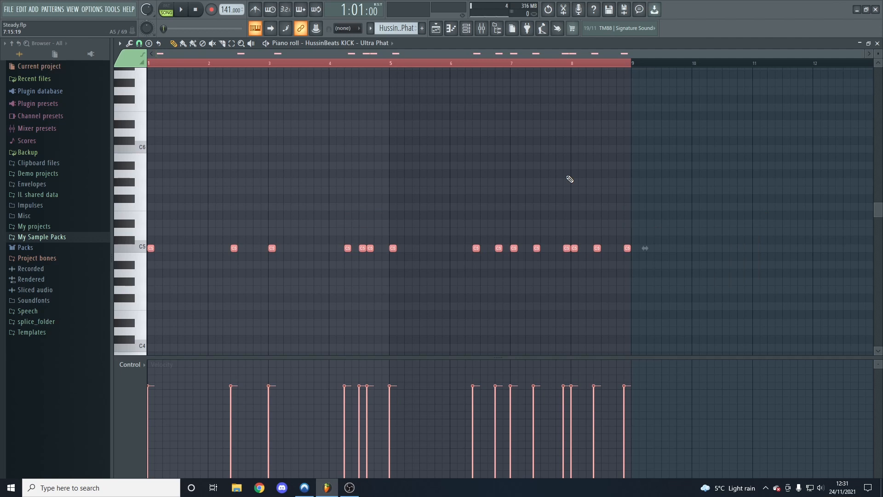
pyautogui.press('Down')
pyautogui.press('Down')
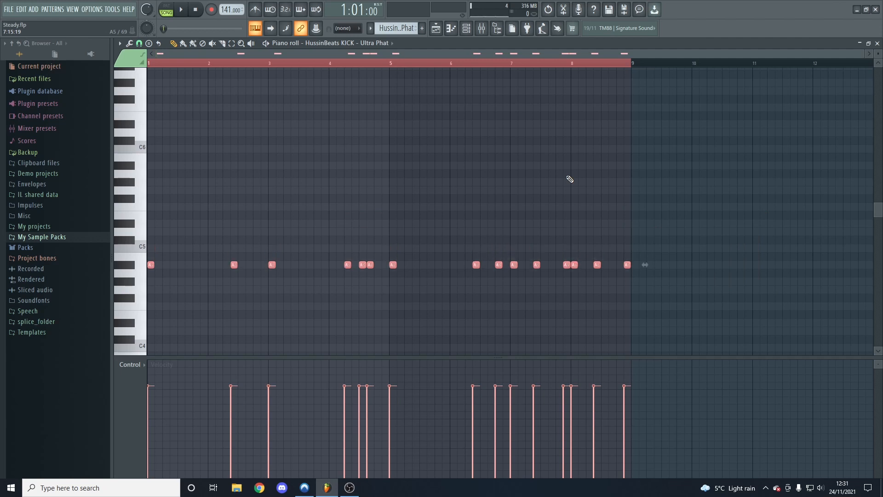
pyautogui.press('Up')
pyautogui.press('Up')
pyautogui.click(547, 163)
# Inspect the Ultra Phat kick channel's precomputed effects, including Boost, from the channel rack, then close its settings.
pyautogui.click(466, 28)
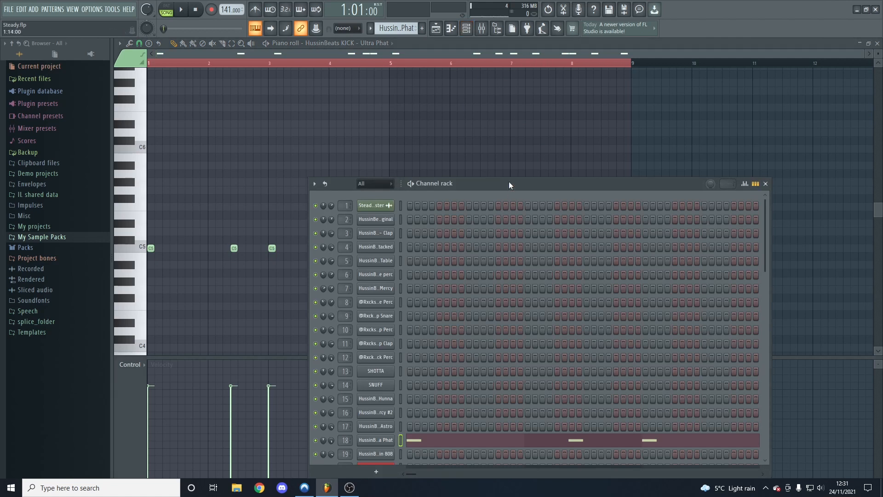
pyautogui.moveTo(509, 182); pyautogui.dragTo(487, 101)
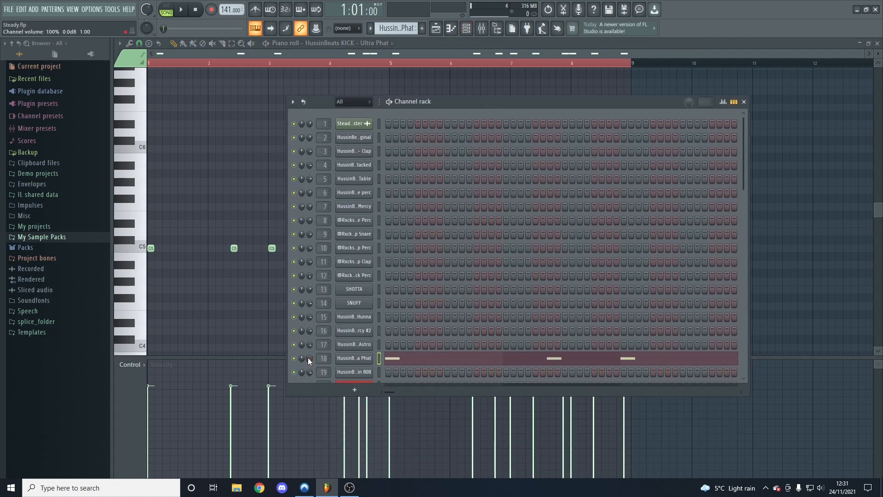
pyautogui.click(353, 357)
pyautogui.click(325, 219)
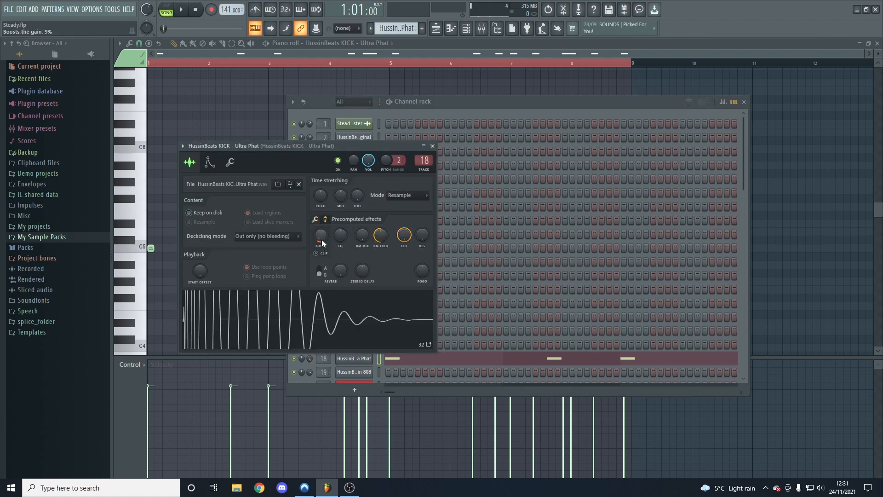
pyautogui.click(432, 146)
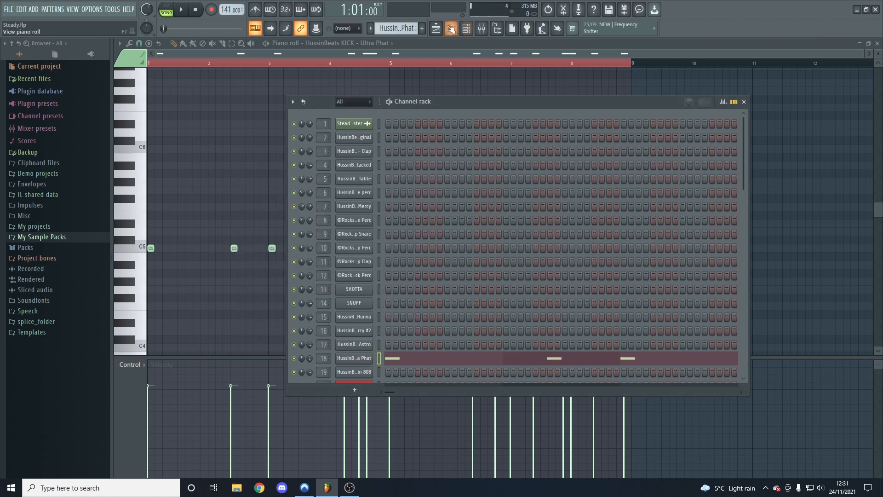
# Return to the playlist and review all tracks of the arrangement, from the melody to the automation clips.
pyautogui.click(437, 29)
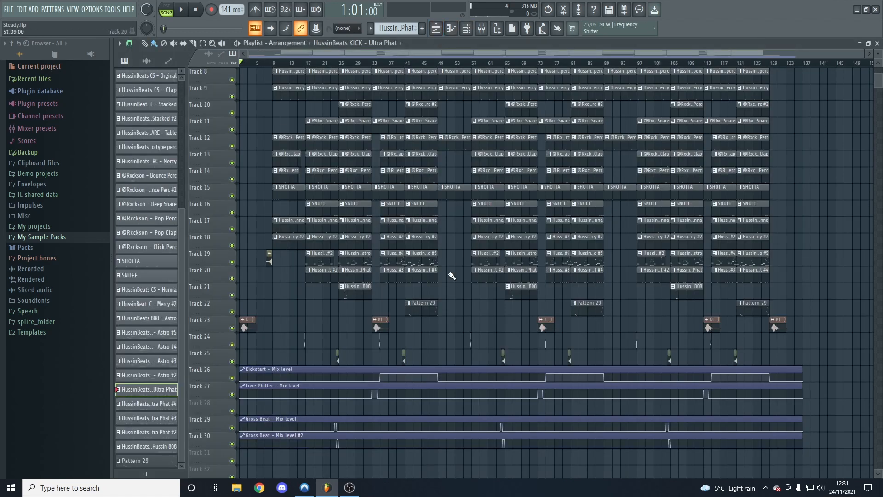
pyautogui.scroll(7, 452, 276)
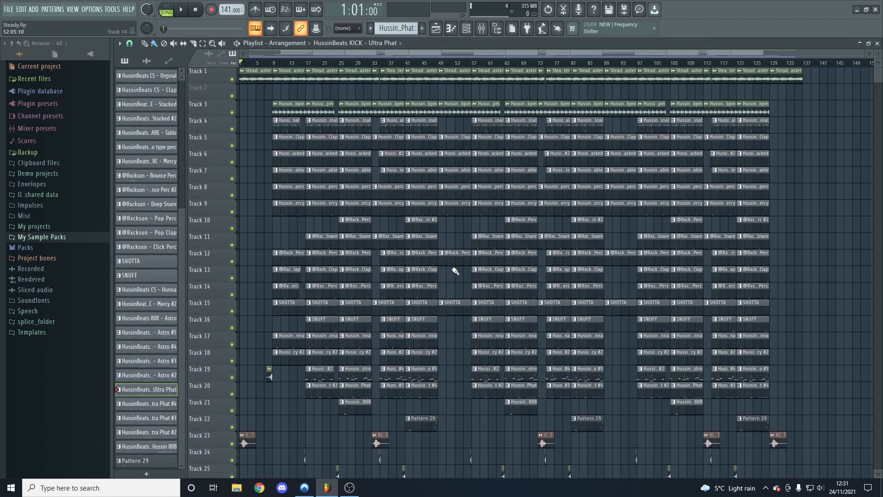
pyautogui.scroll(-13, 463, 246)
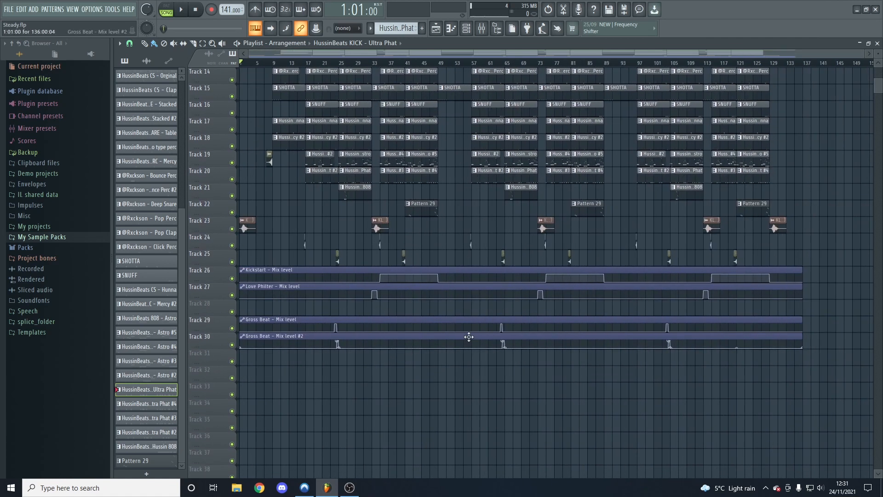
pyautogui.scroll(8, 432, 365)
pyautogui.scroll(5, 432, 366)
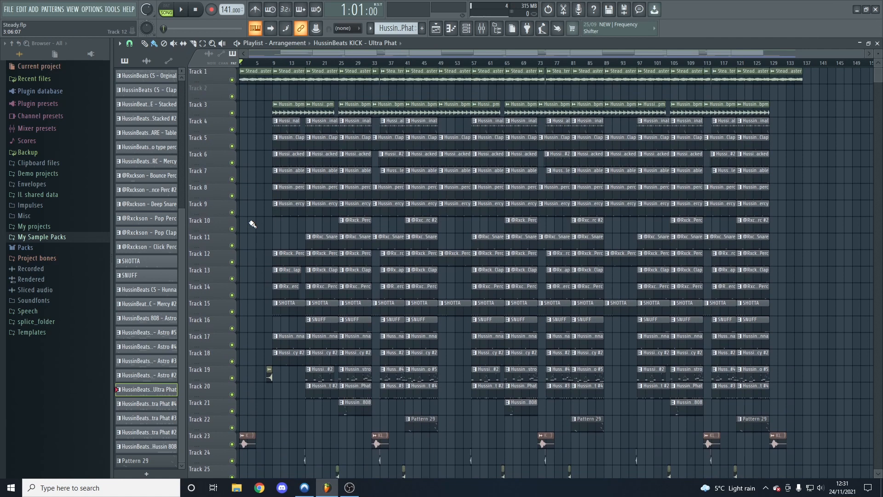